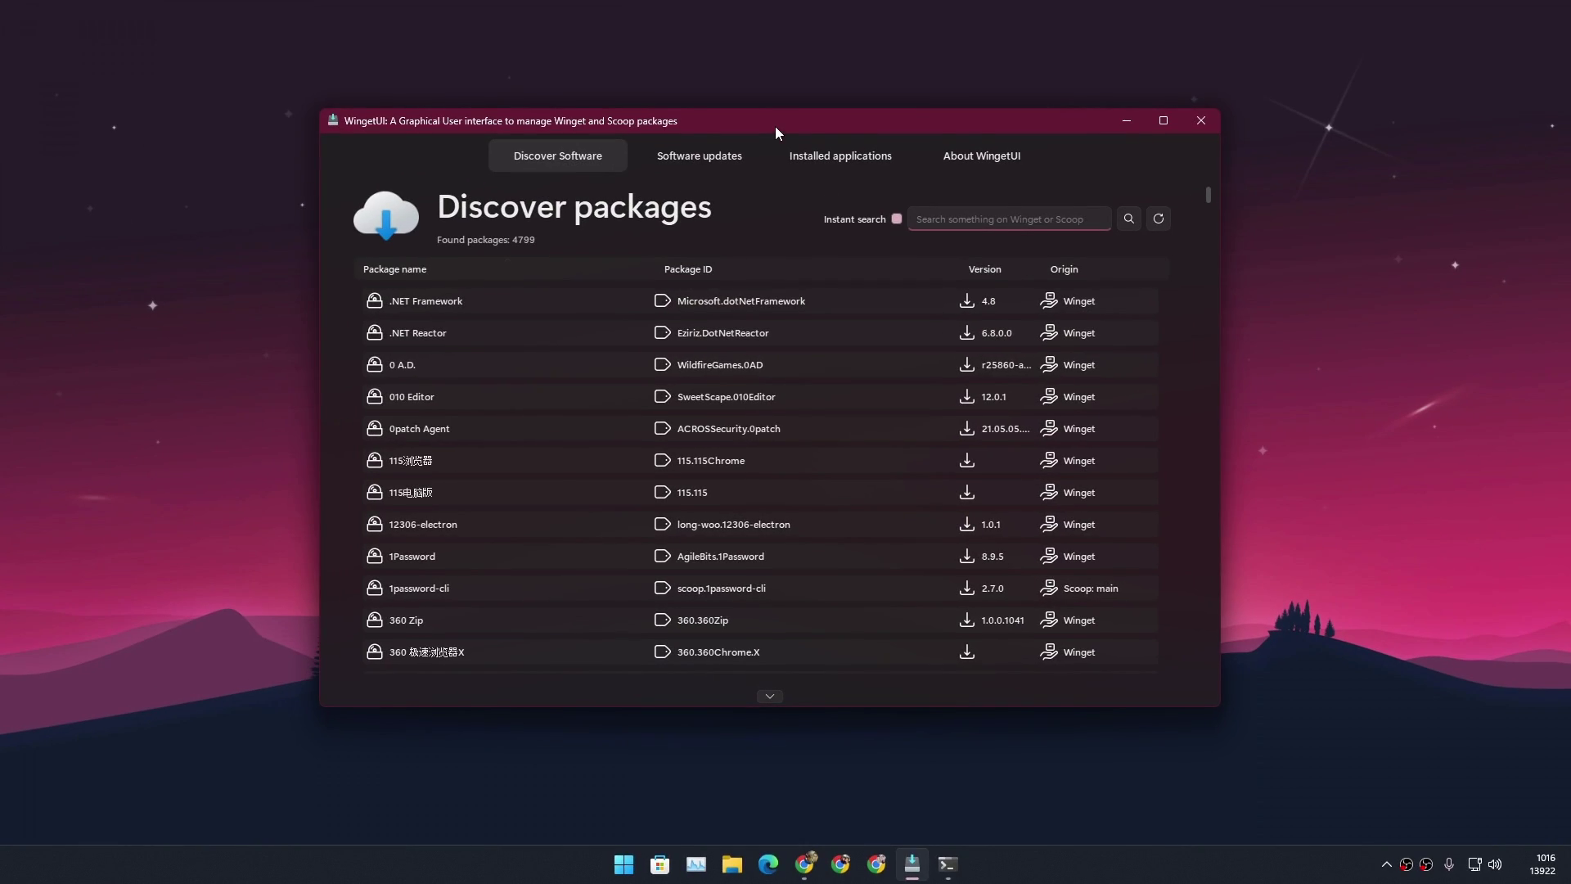
Step: Close and reopen WingetUI, glance at the Scoop buckets page, then return to winget.run
{"action": "left_click_drag", "start_coordinate": [775, 126], "coordinate": [750, 124]}
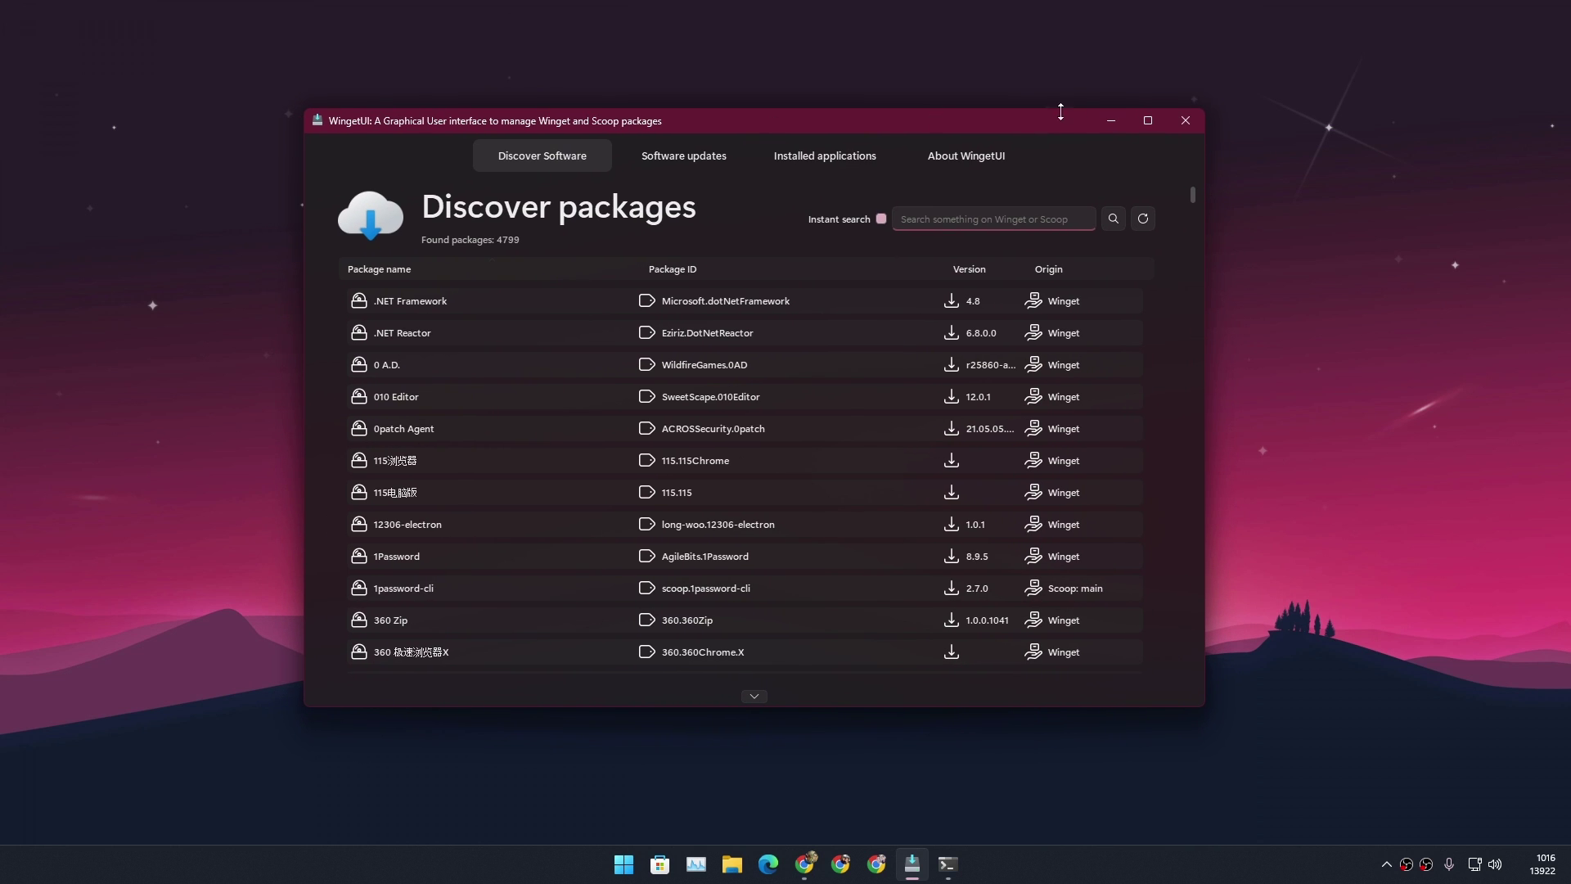
{"action": "left_click", "coordinate": [1104, 119]}
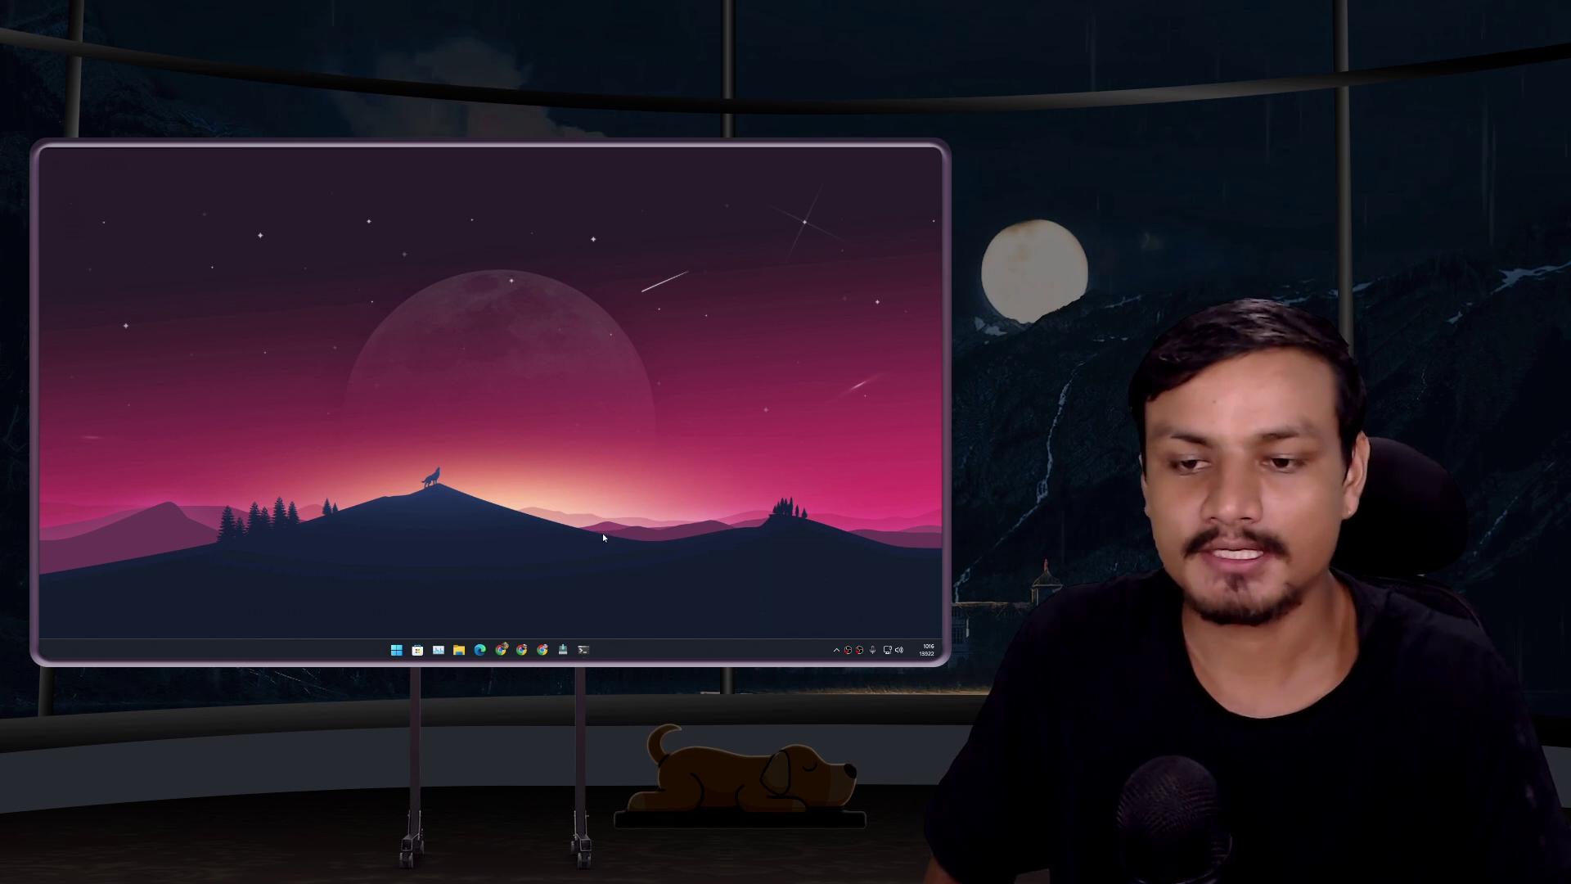
{"action": "left_click", "coordinate": [563, 649]}
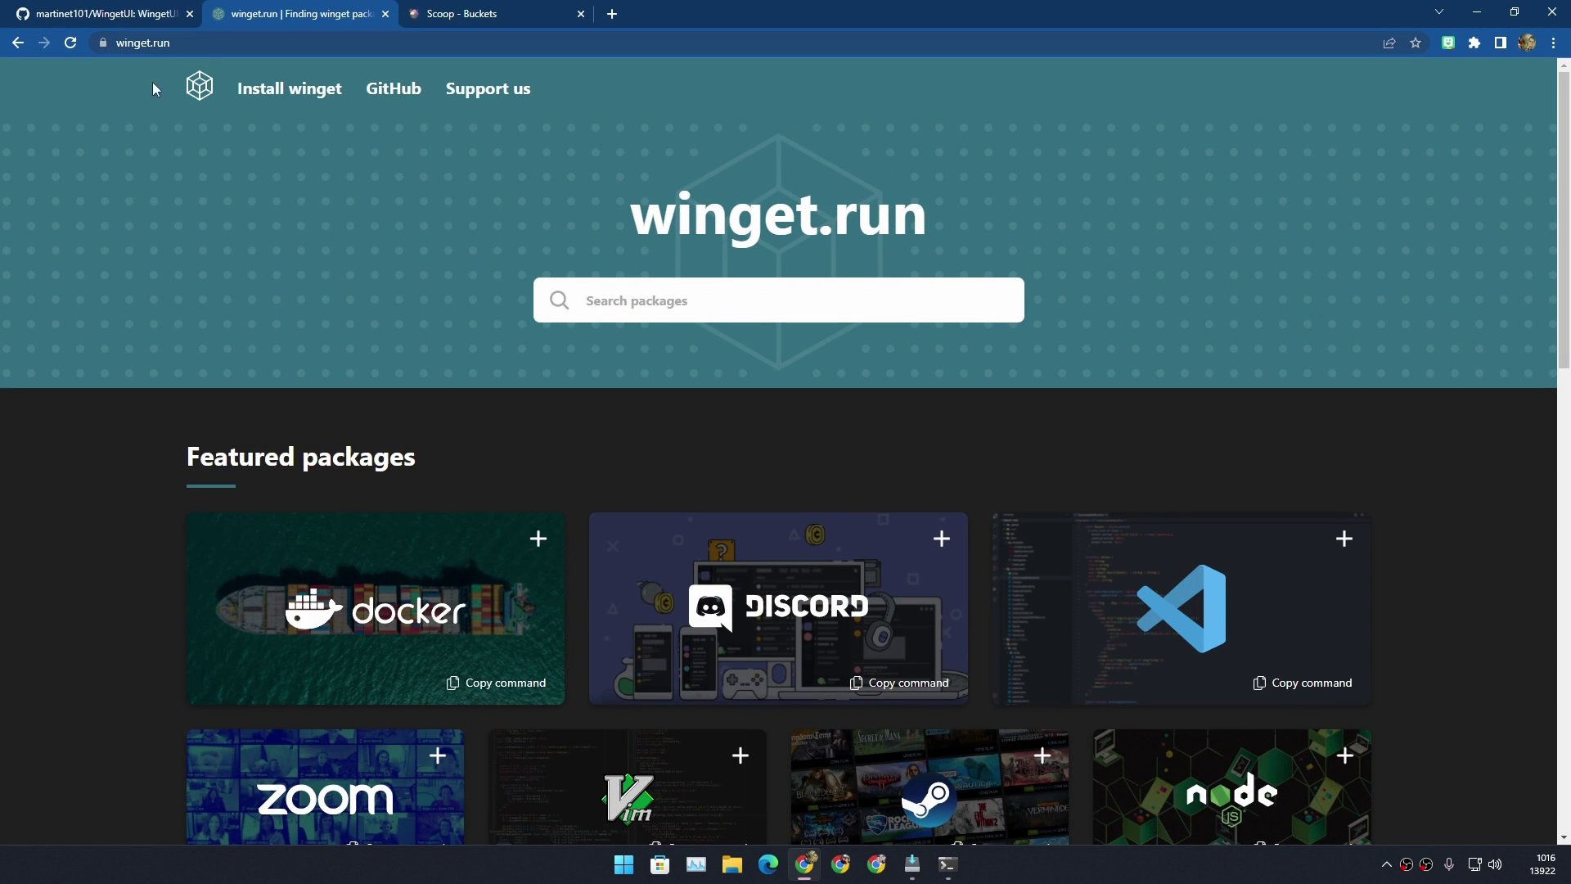
{"action": "left_click", "coordinate": [455, 14]}
{"action": "left_click", "coordinate": [330, 14]}
{"action": "scroll", "coordinate": [575, 491], "scroll_direction": "down", "scroll_amount": 2}
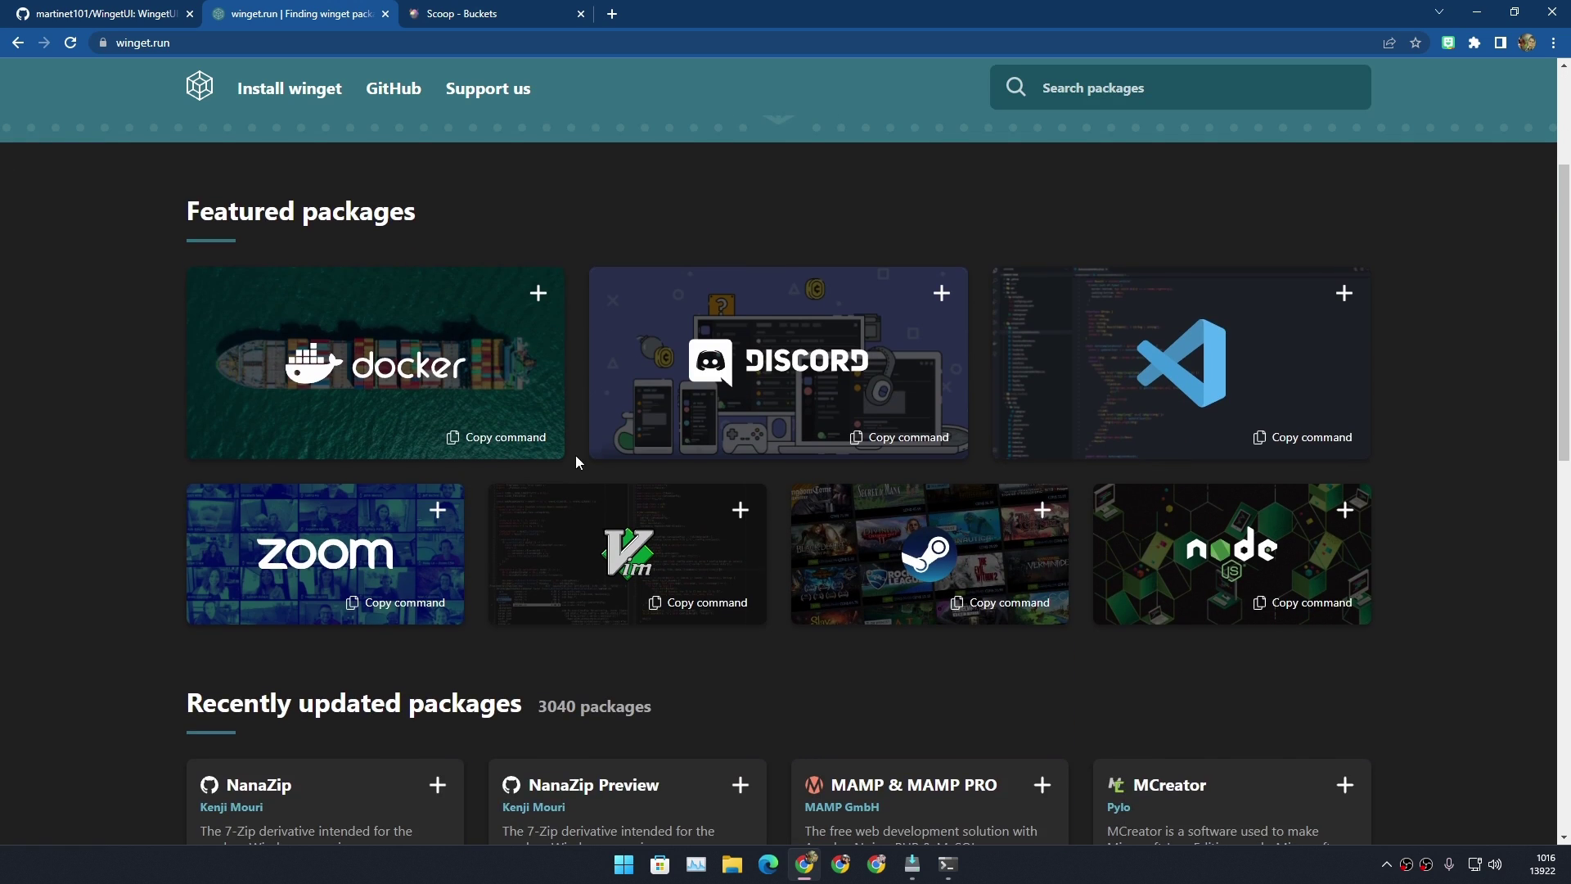
{"action": "scroll", "coordinate": [589, 430], "scroll_direction": "down", "scroll_amount": 2}
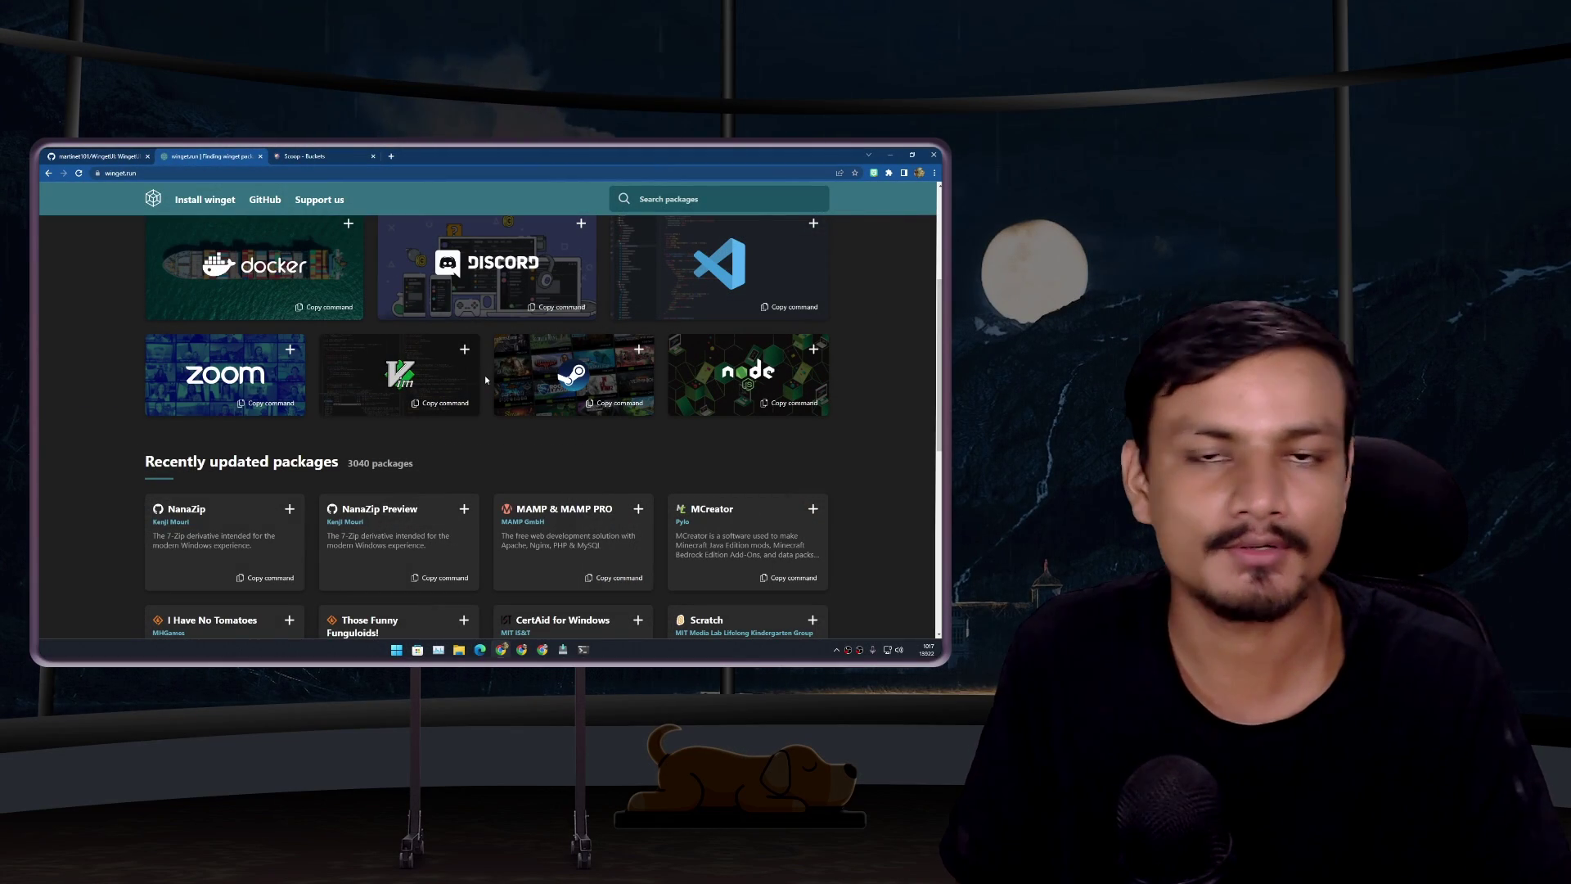
{"action": "scroll", "coordinate": [492, 399], "scroll_direction": "up", "scroll_amount": 4}
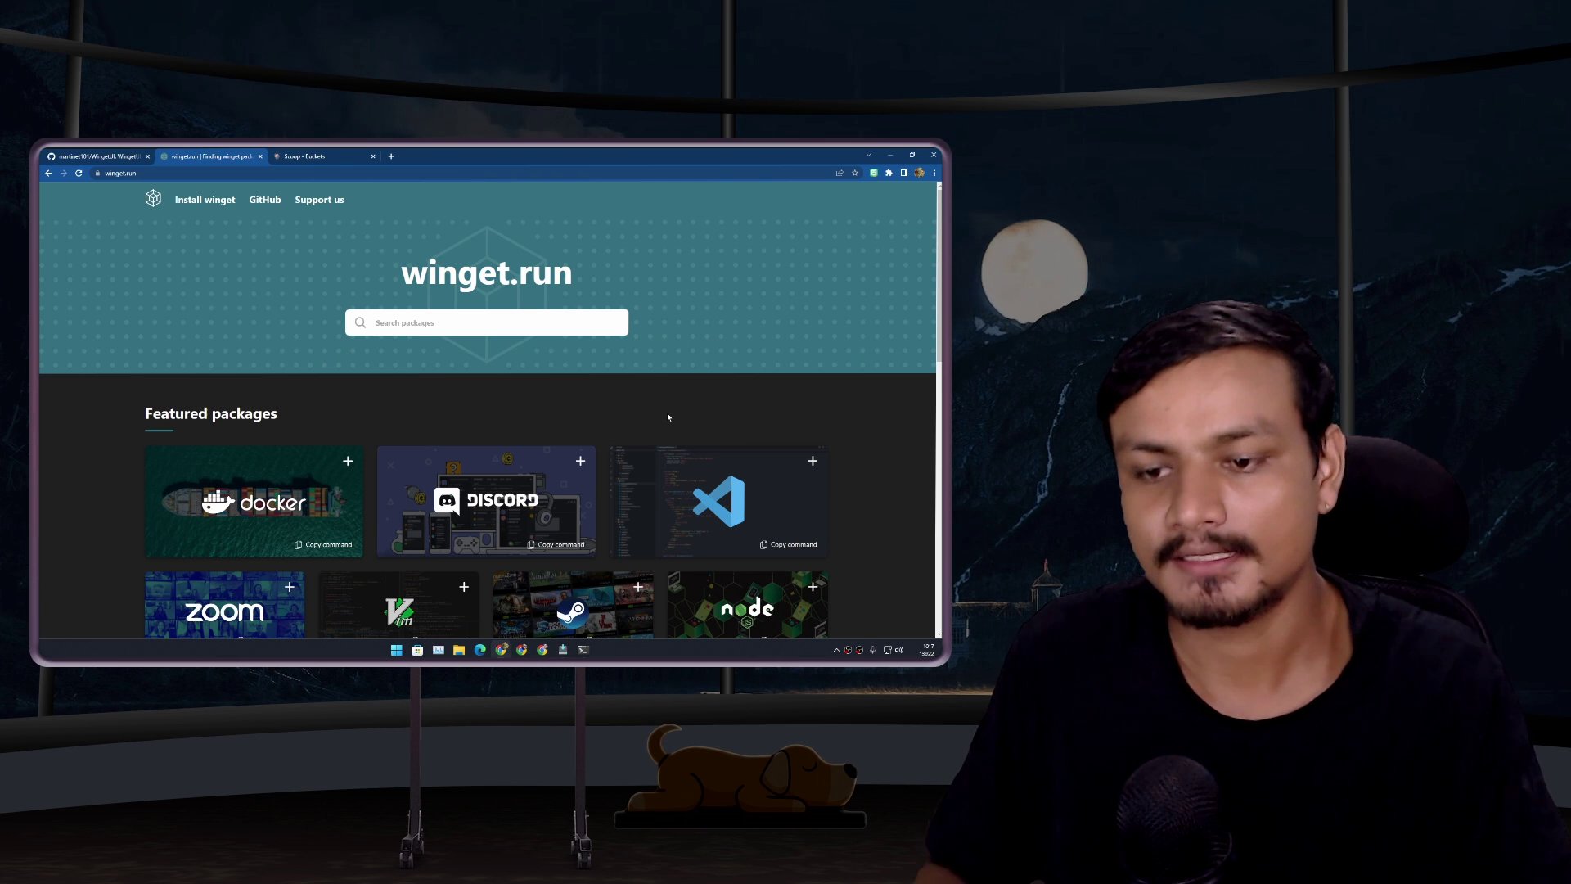
Step: Open Microsoft Store from the taskbar and close it again
{"action": "left_click", "coordinate": [417, 649]}
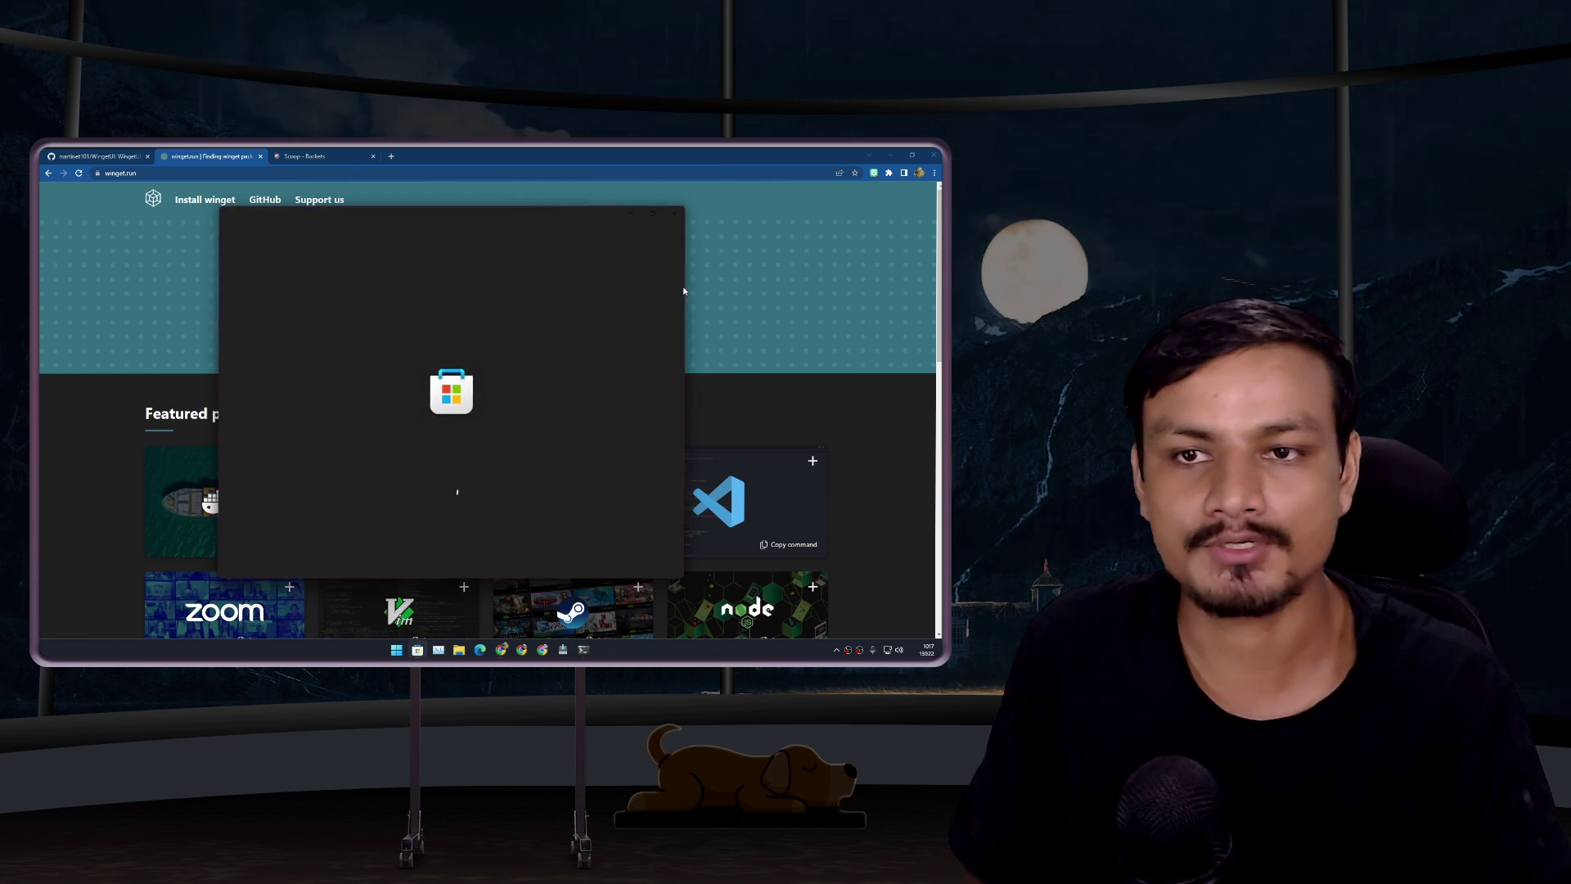
{"action": "left_click", "coordinate": [676, 212]}
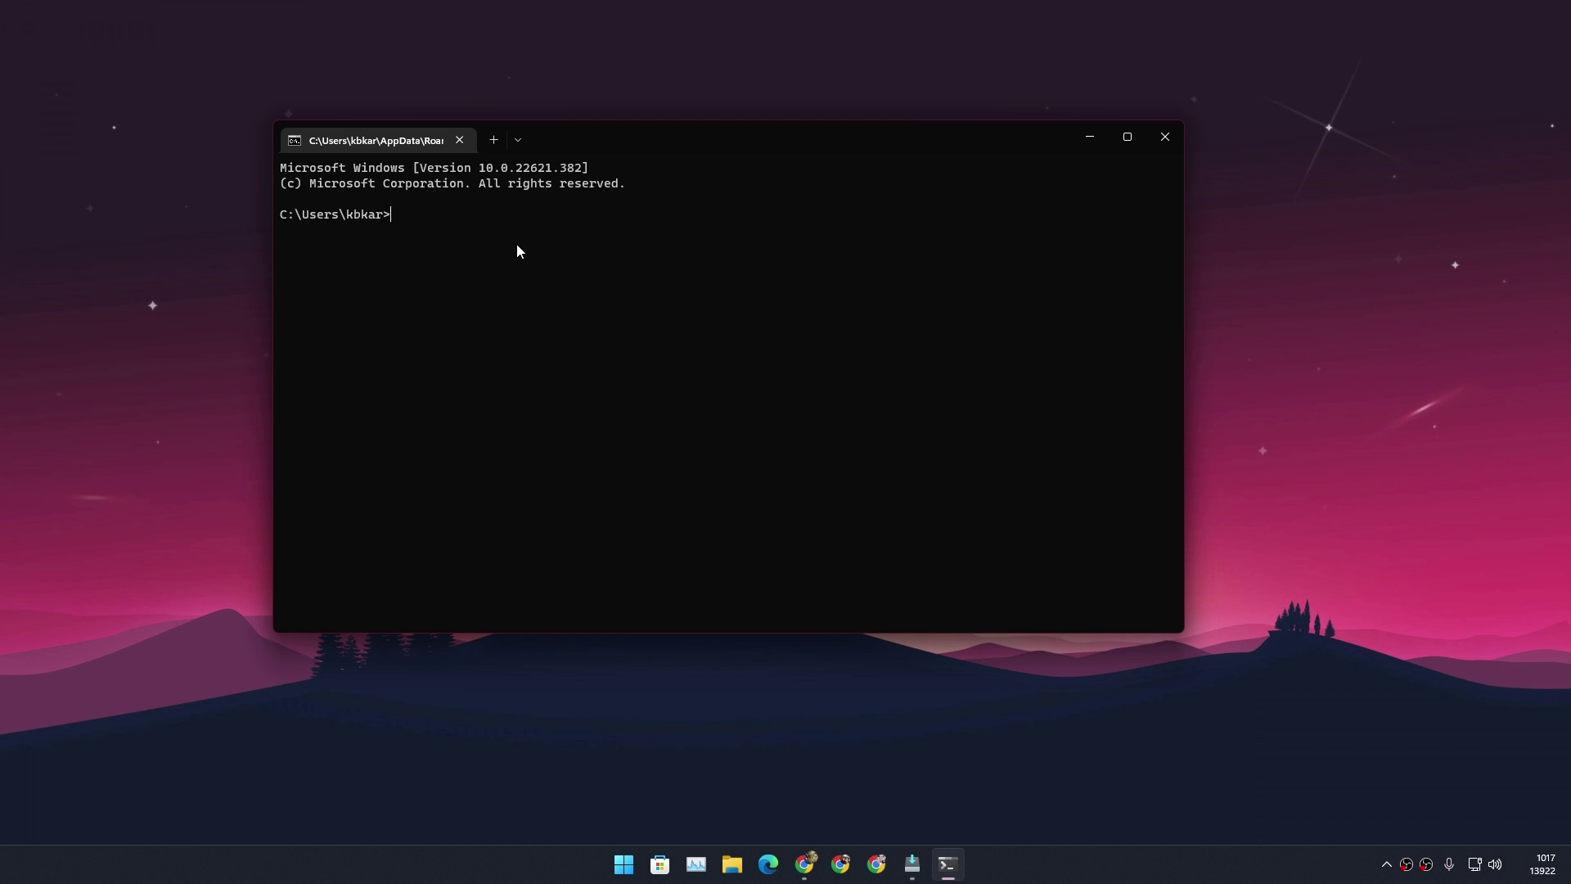
{"action": "type", "text": "win"}
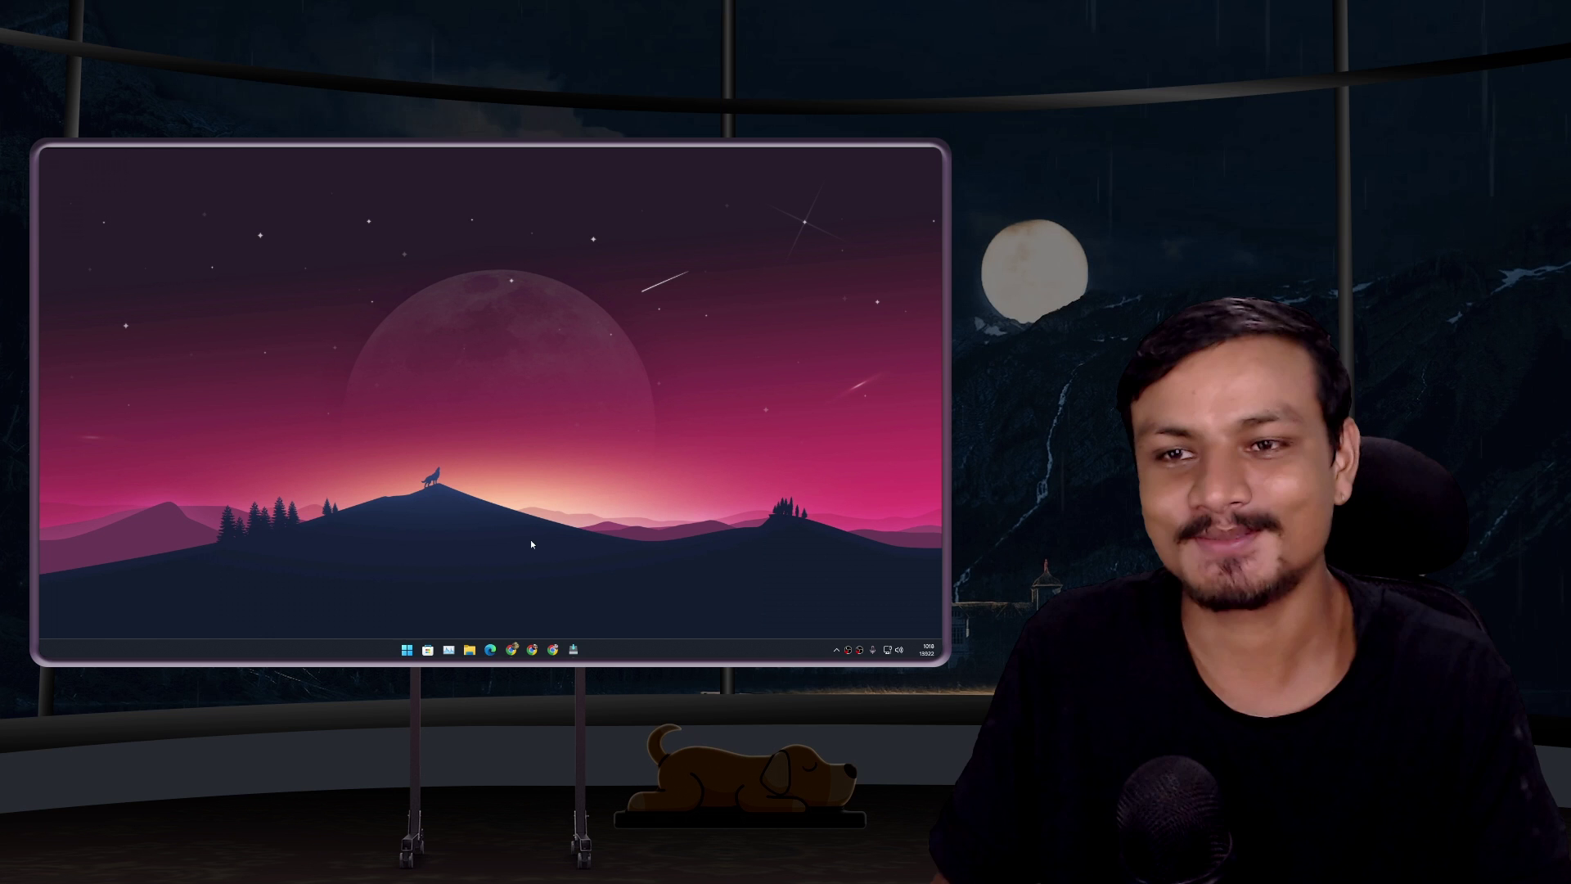
Step: Launch WingetUI, view winget.run, and briefly minimize and restore the browser
{"action": "left_click", "coordinate": [574, 650]}
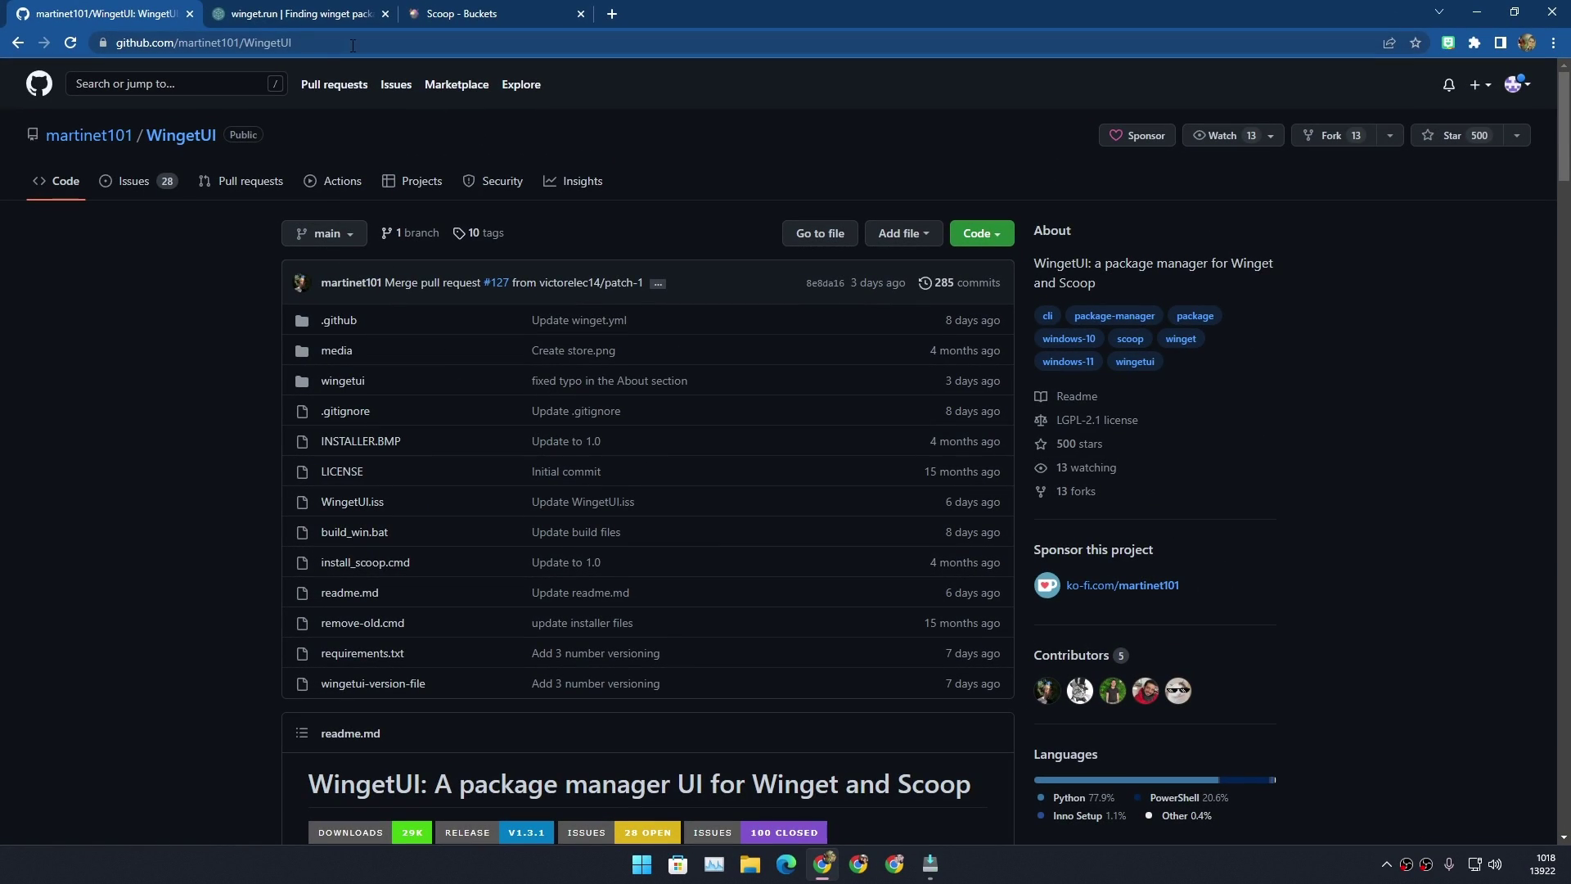
{"action": "left_click", "coordinate": [302, 10]}
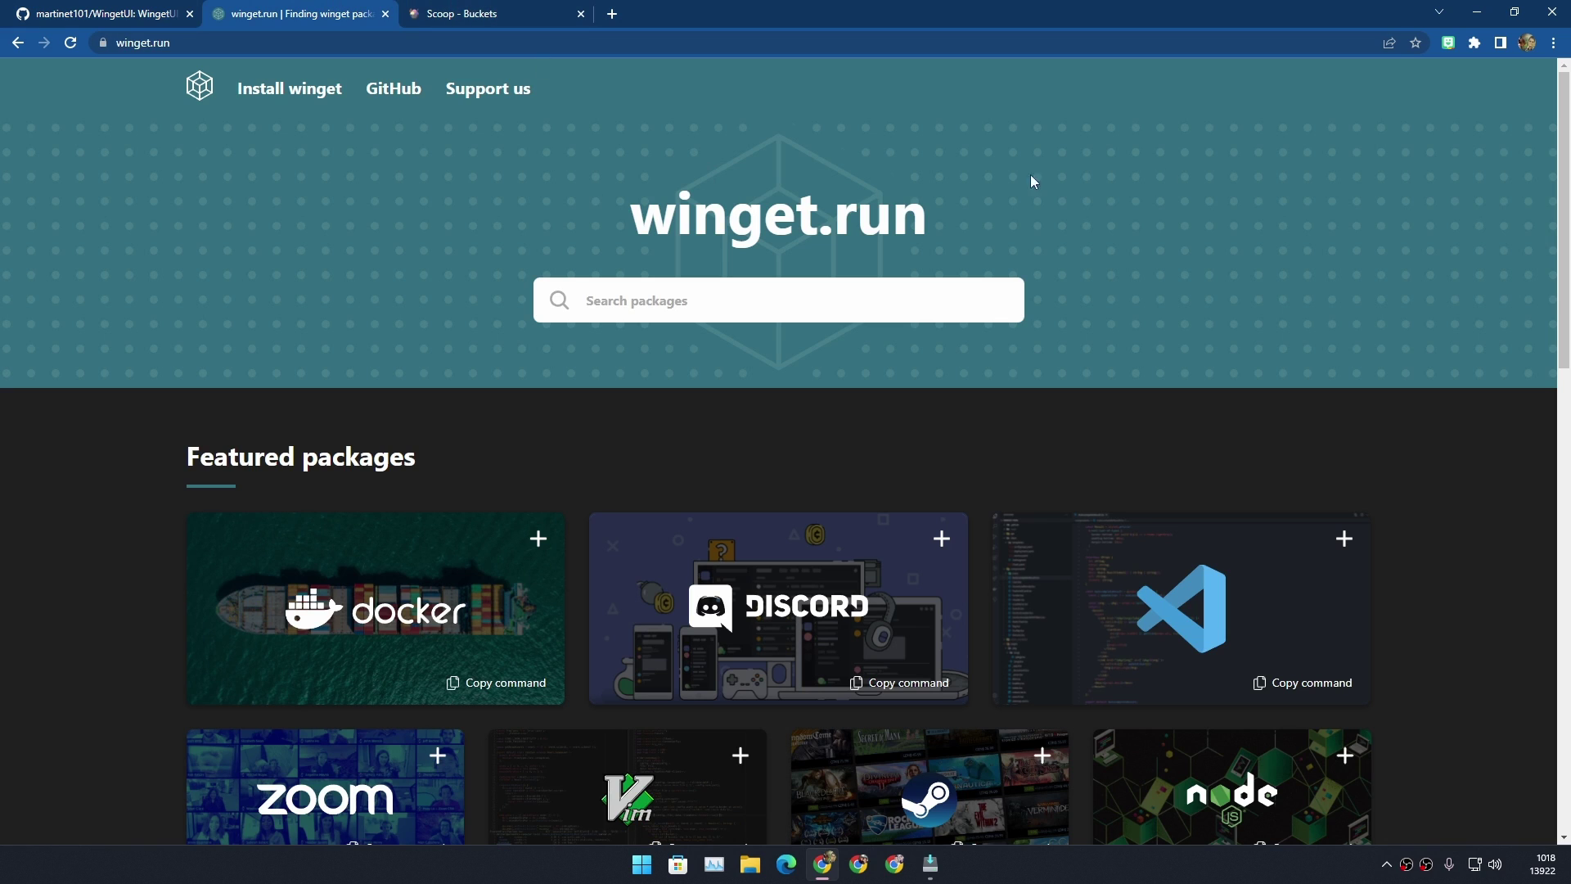
{"action": "left_click", "coordinate": [1476, 13]}
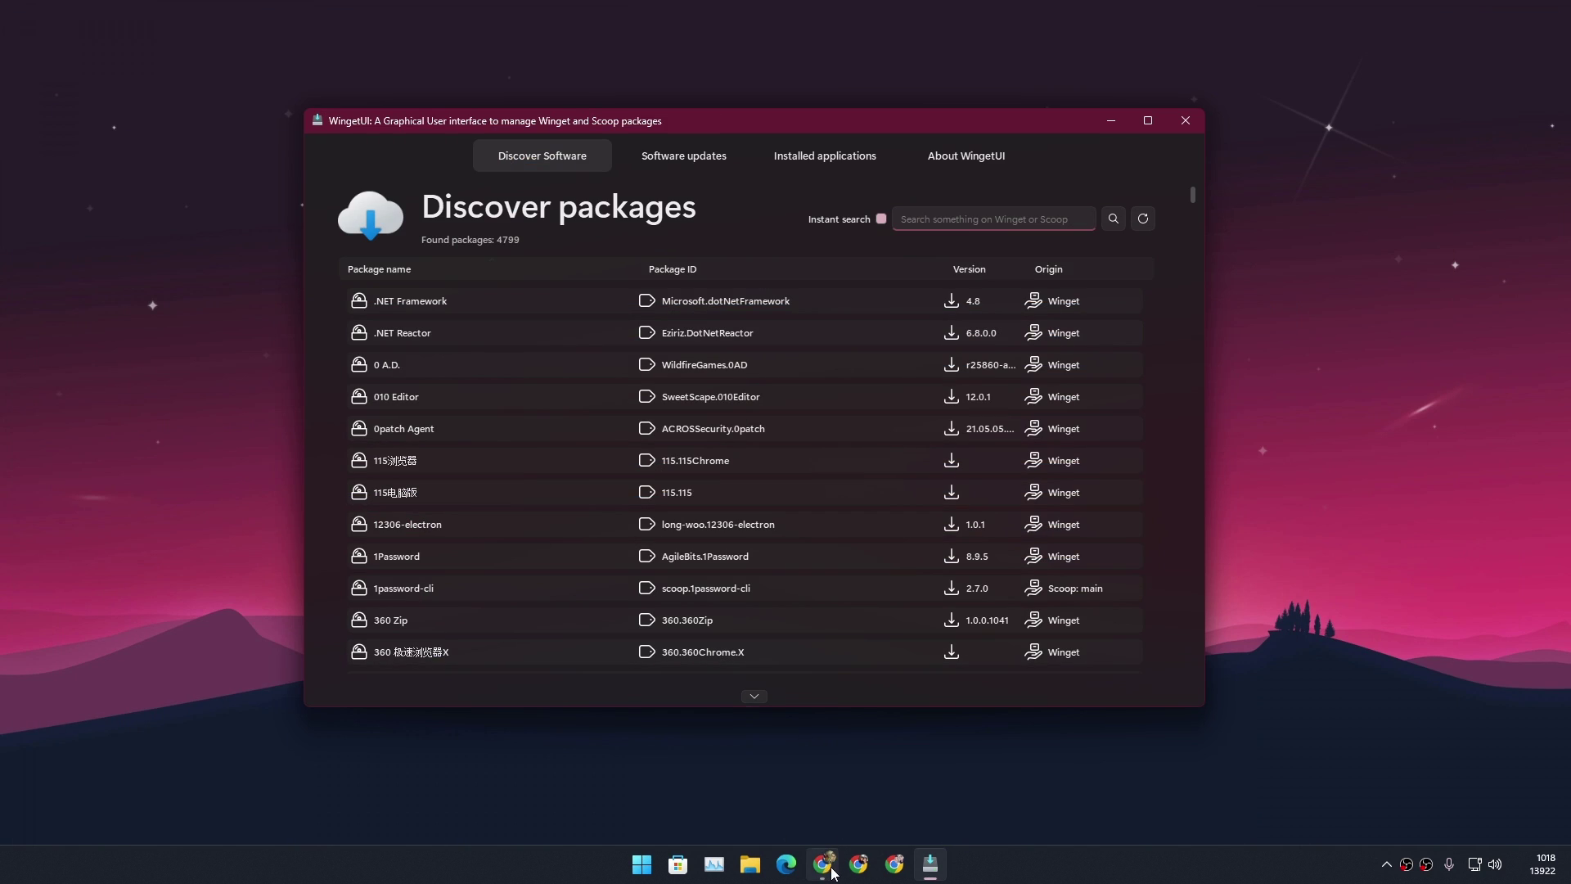
{"action": "left_click", "coordinate": [826, 866]}
Step: Flip between the Scoop buckets, GitHub WingetUI and winget.run pages, ending on GitHub
{"action": "left_click", "coordinate": [513, 9]}
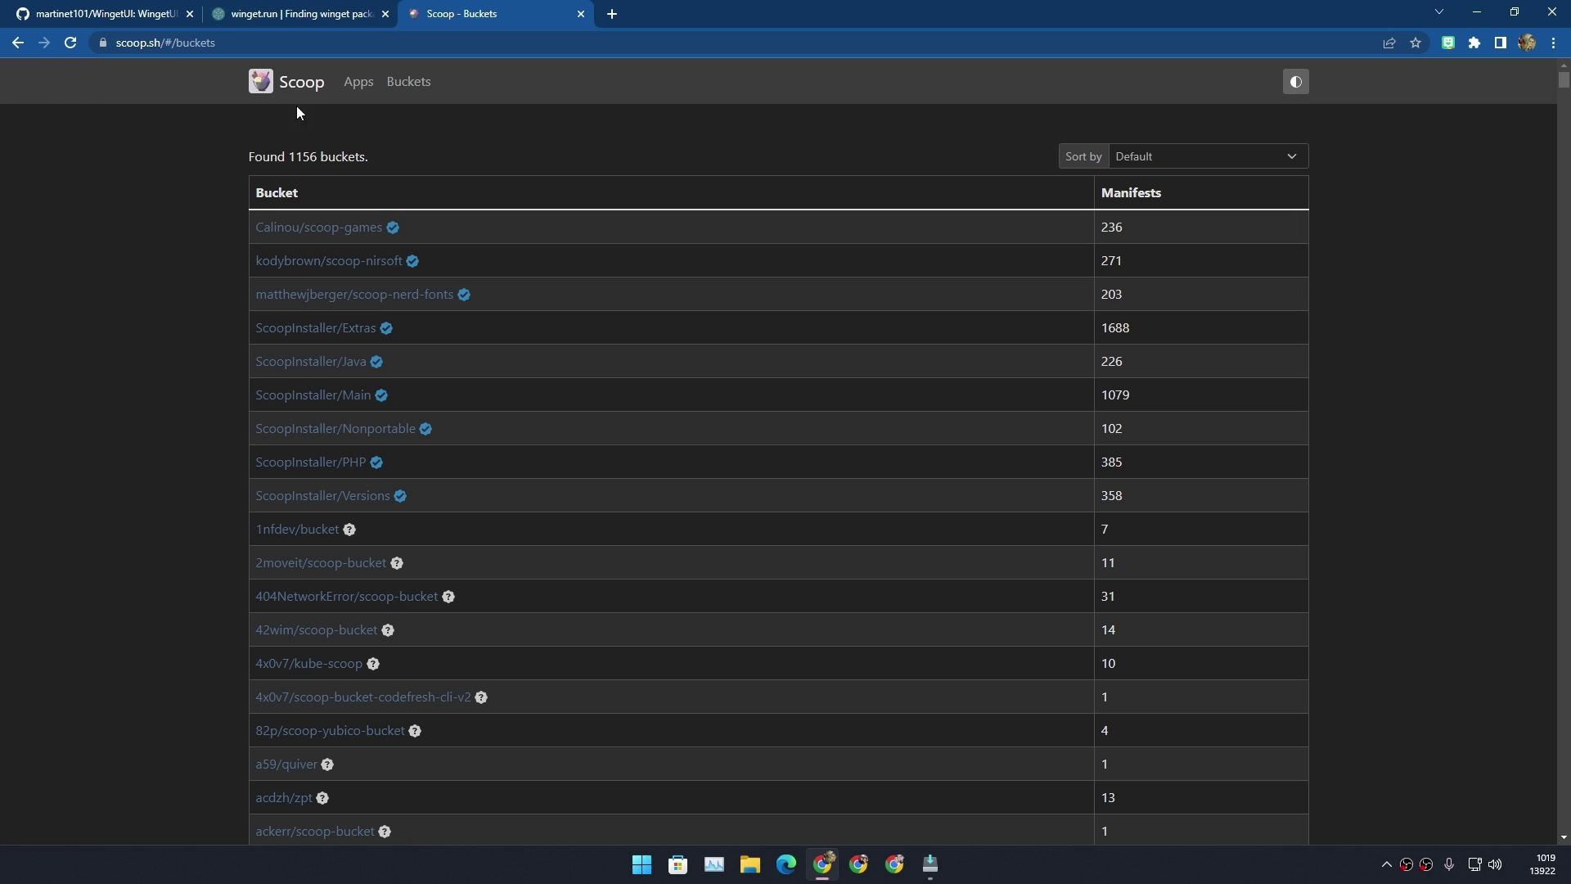
{"action": "left_click", "coordinate": [104, 13]}
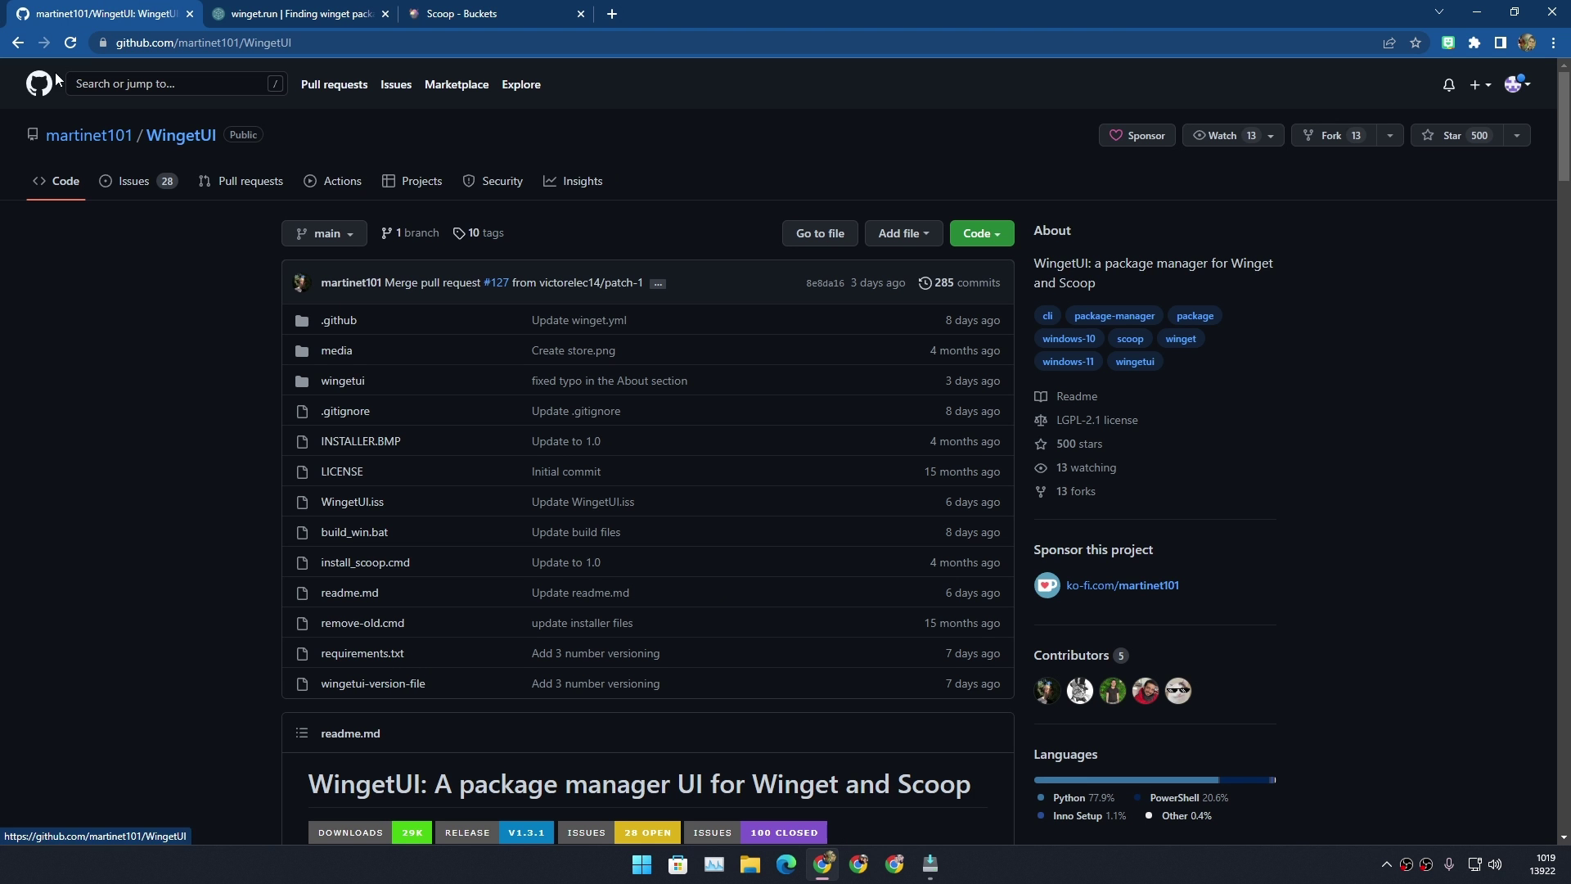
{"action": "scroll", "coordinate": [441, 393], "scroll_direction": "down", "scroll_amount": 4}
{"action": "scroll", "coordinate": [447, 405], "scroll_direction": "down", "scroll_amount": 2}
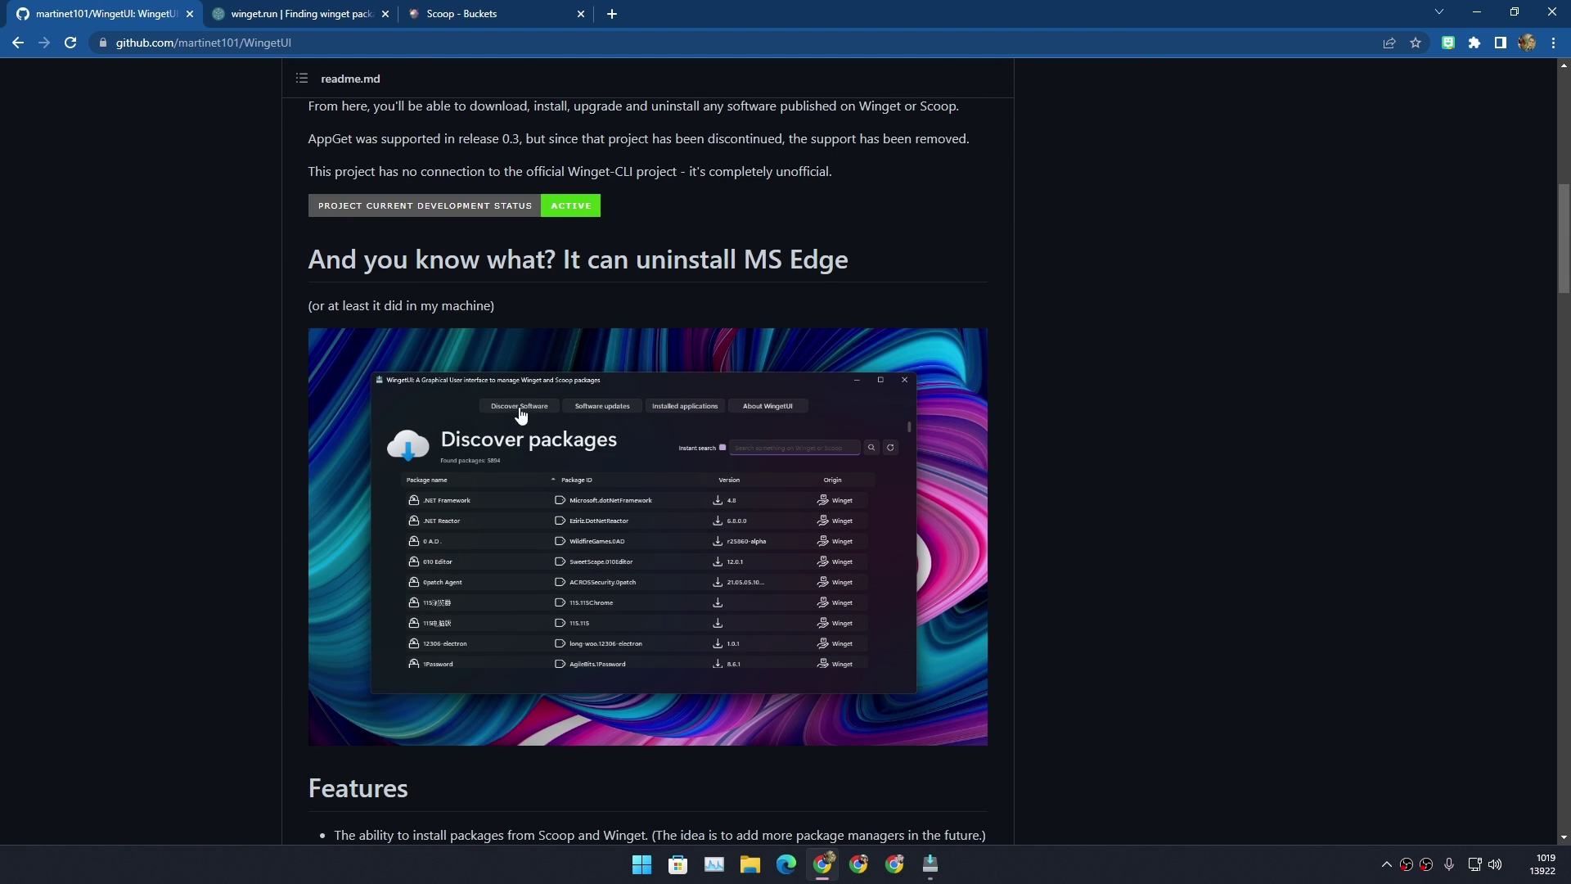
{"action": "left_click", "coordinate": [308, 9]}
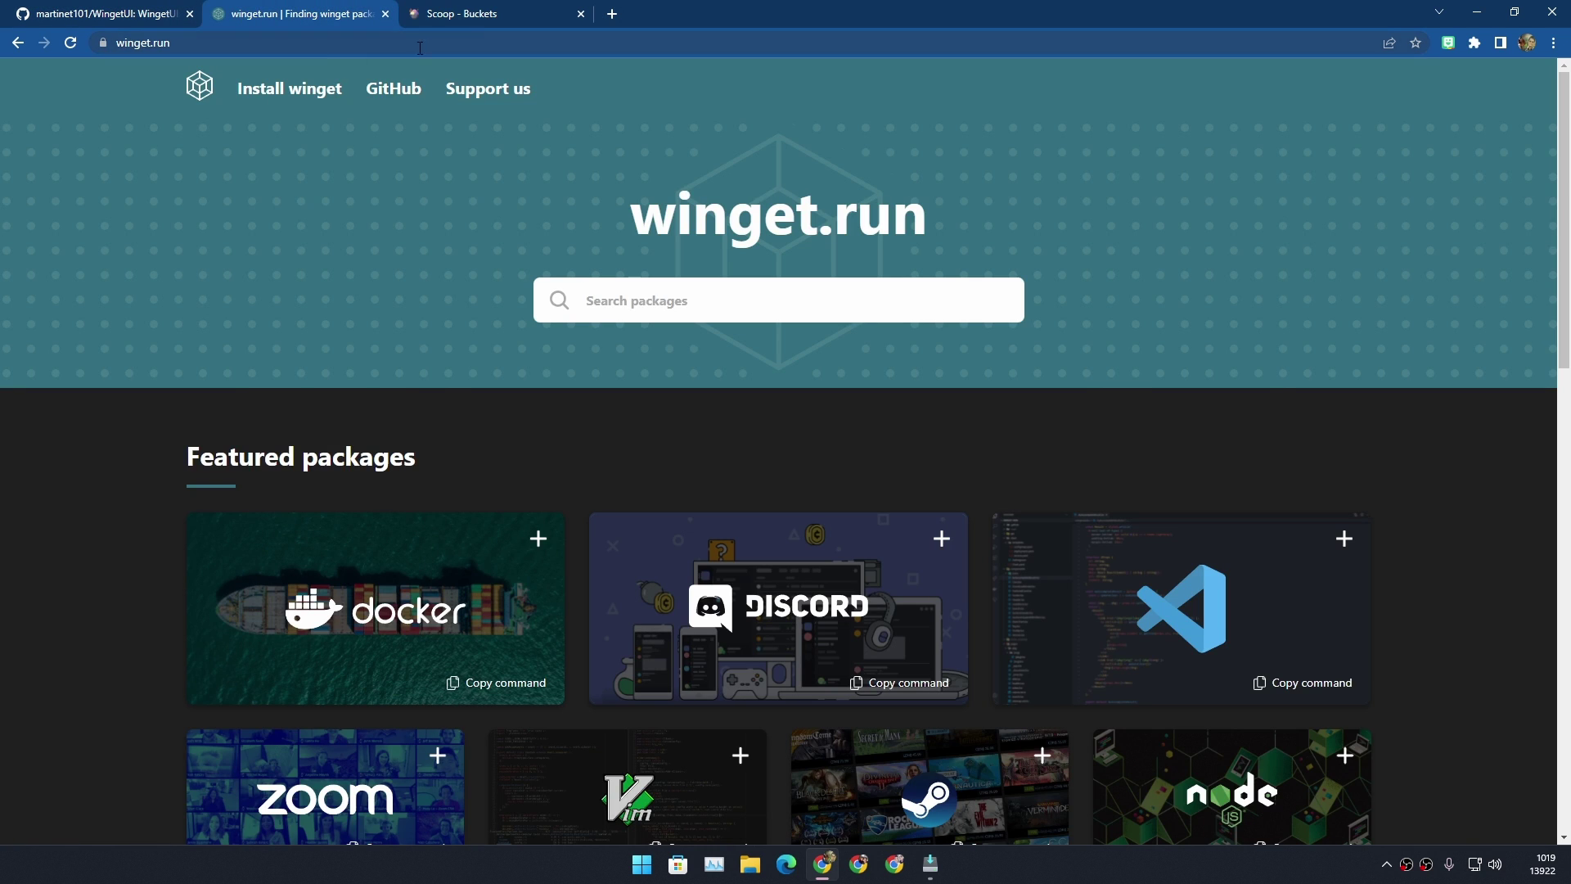
{"action": "left_click", "coordinate": [417, 14]}
{"action": "left_click", "coordinate": [104, 14]}
{"action": "scroll", "coordinate": [537, 377], "scroll_direction": "down", "scroll_amount": 2}
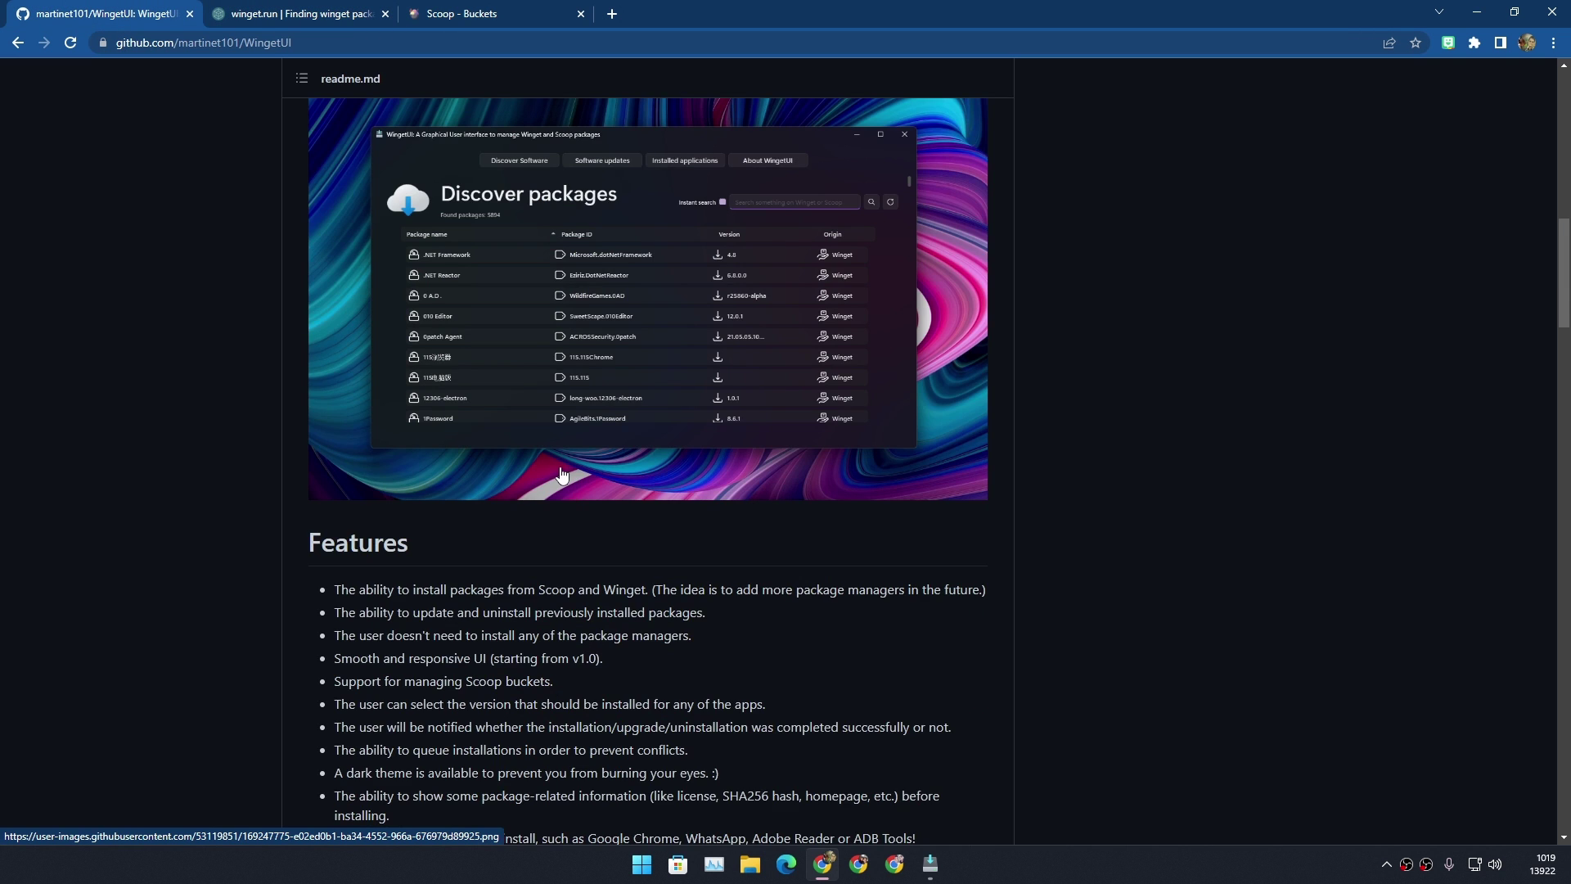
{"action": "scroll", "coordinate": [536, 377], "scroll_direction": "up", "scroll_amount": 2}
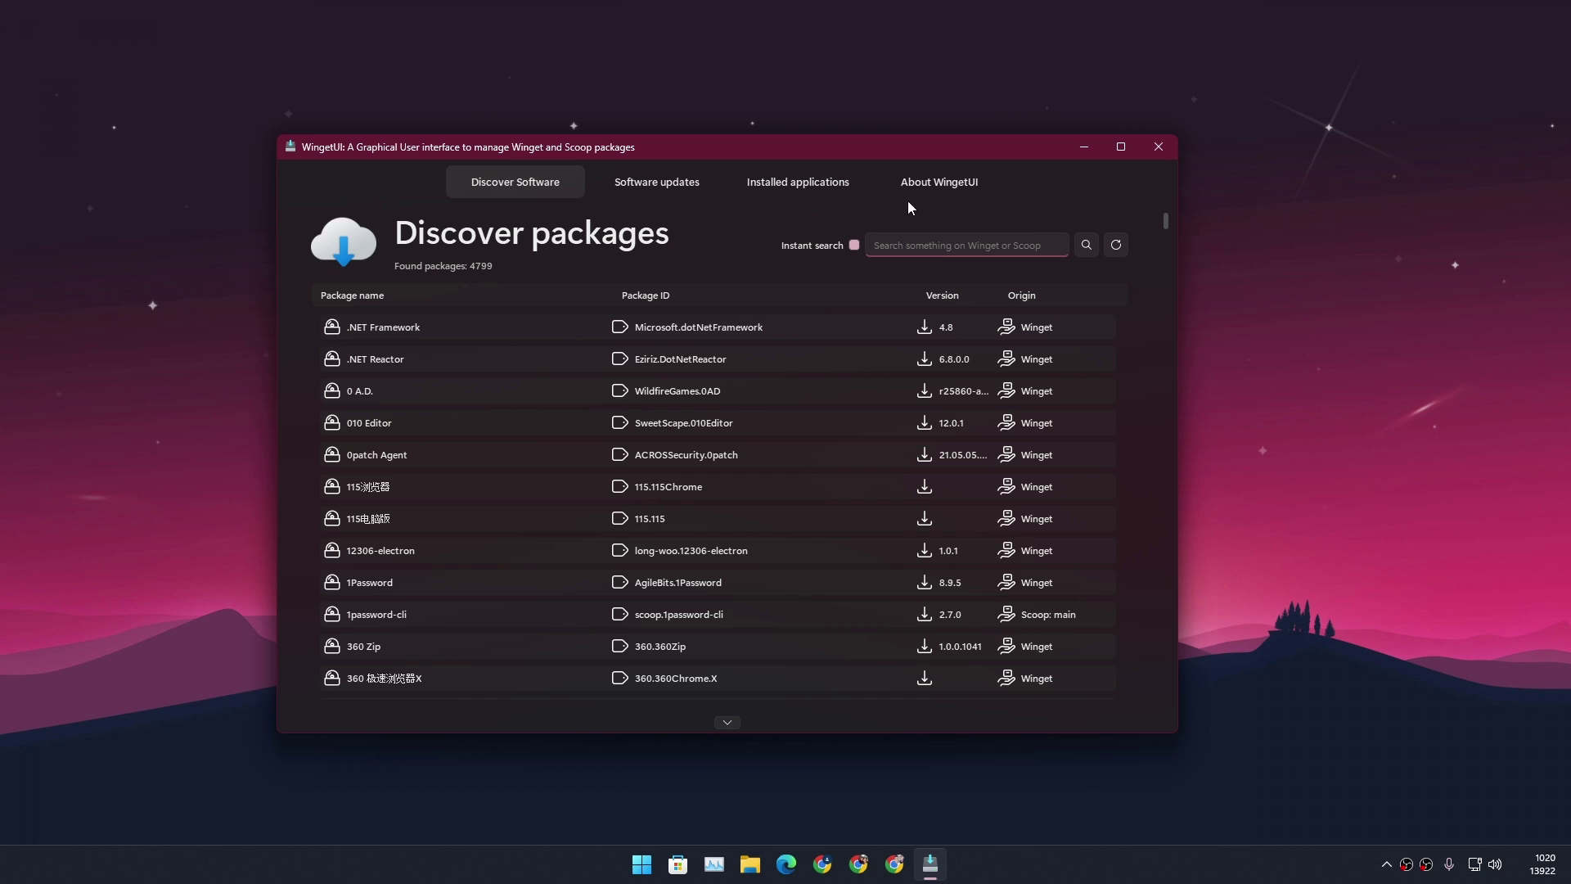
Step: Review the five packages listed under Software updates, then return to Discover packages
{"action": "left_click", "coordinate": [682, 189]}
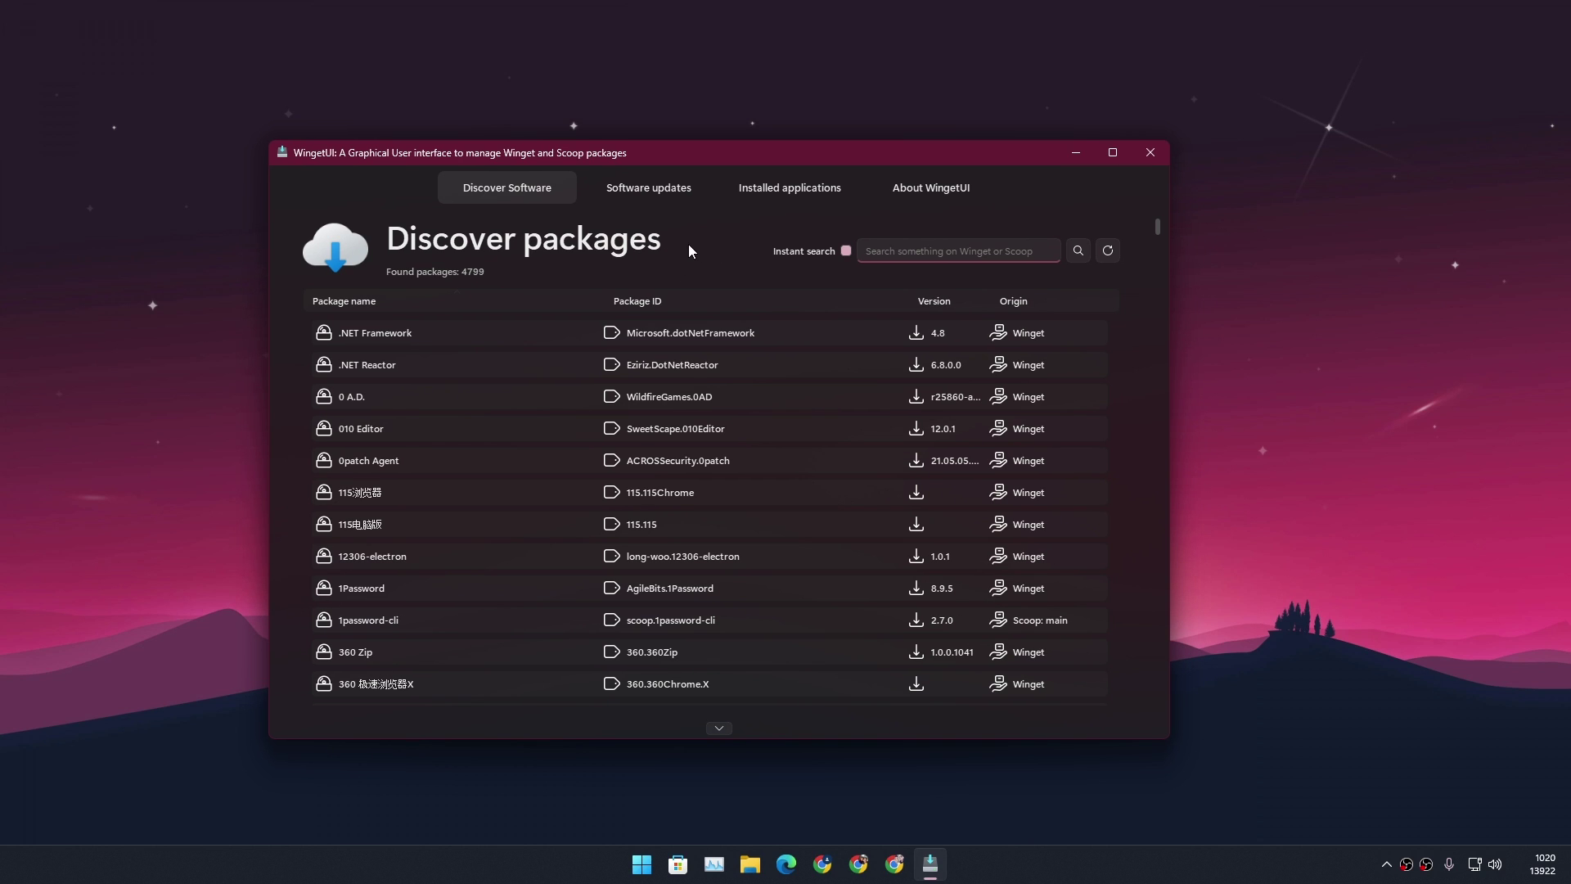
{"action": "left_click_drag", "start_coordinate": [701, 160], "coordinate": [685, 146]}
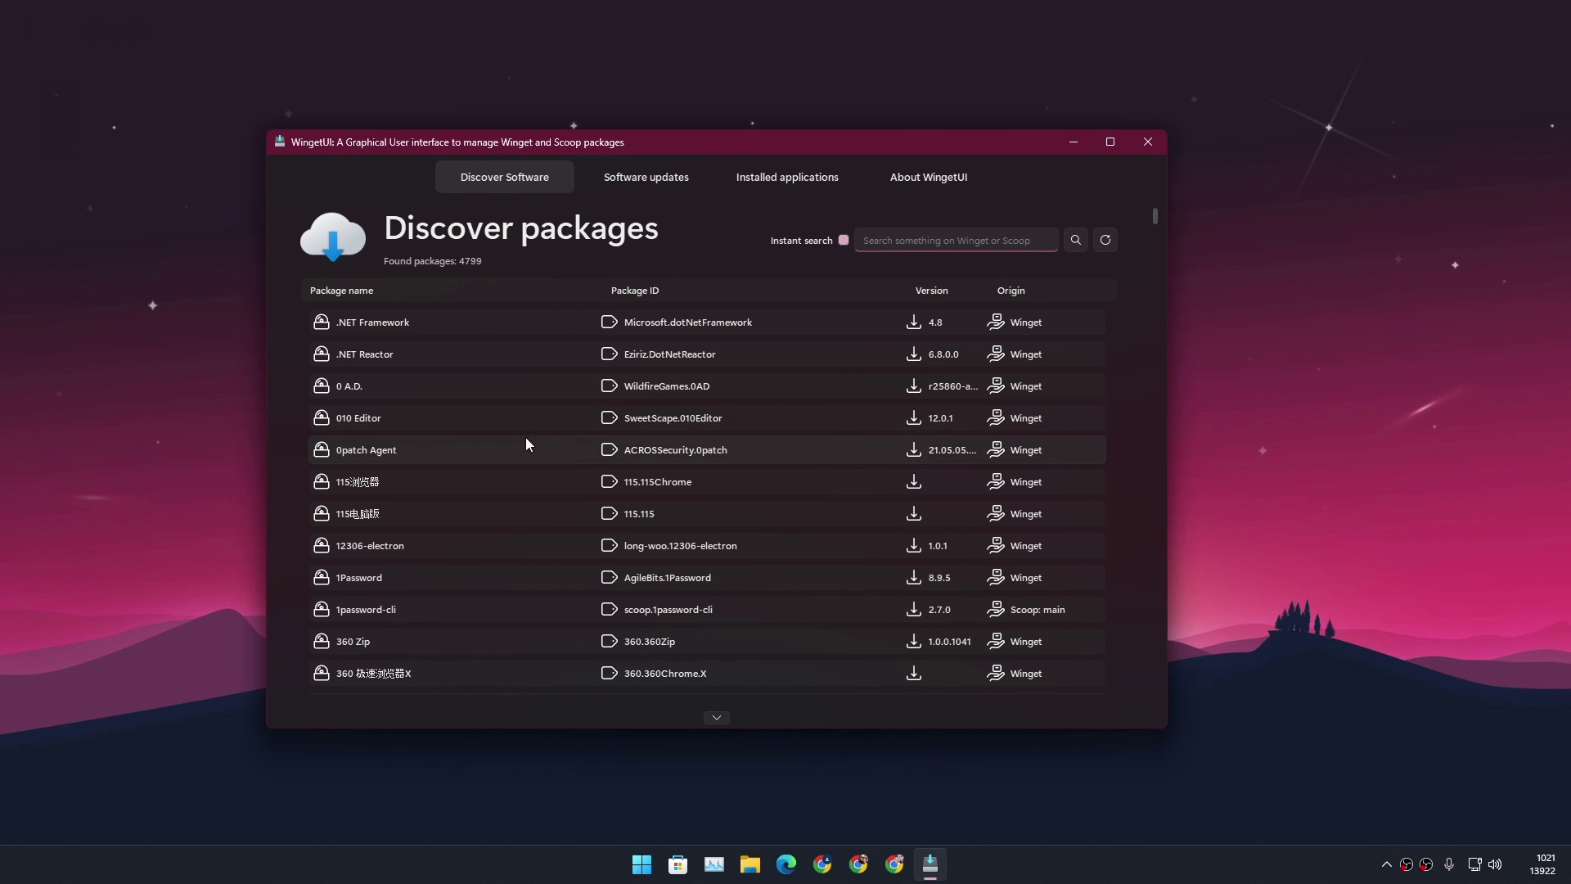
{"action": "scroll", "coordinate": [557, 423], "scroll_direction": "down", "scroll_amount": 5}
{"action": "scroll", "coordinate": [515, 455], "scroll_direction": "down", "scroll_amount": 5}
{"action": "scroll", "coordinate": [502, 474], "scroll_direction": "down", "scroll_amount": 5}
{"action": "scroll", "coordinate": [502, 468], "scroll_direction": "down", "scroll_amount": 5}
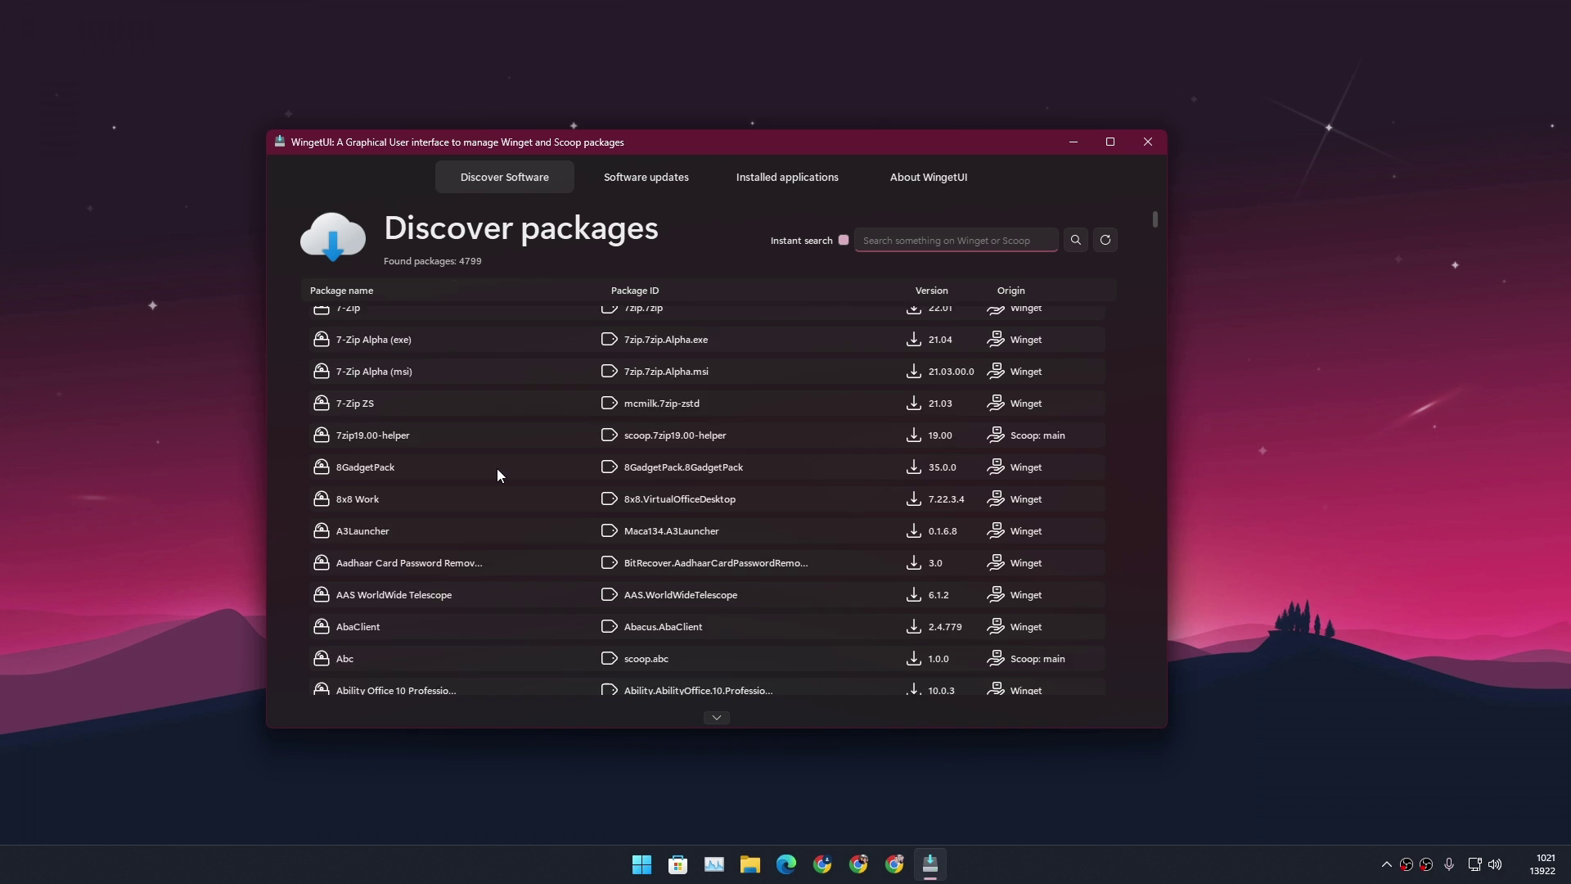
{"action": "scroll", "coordinate": [496, 468], "scroll_direction": "down", "scroll_amount": 5}
{"action": "scroll", "coordinate": [513, 451], "scroll_direction": "down", "scroll_amount": 5}
{"action": "scroll", "coordinate": [516, 414], "scroll_direction": "down", "scroll_amount": 5}
{"action": "scroll", "coordinate": [517, 420], "scroll_direction": "down", "scroll_amount": 5}
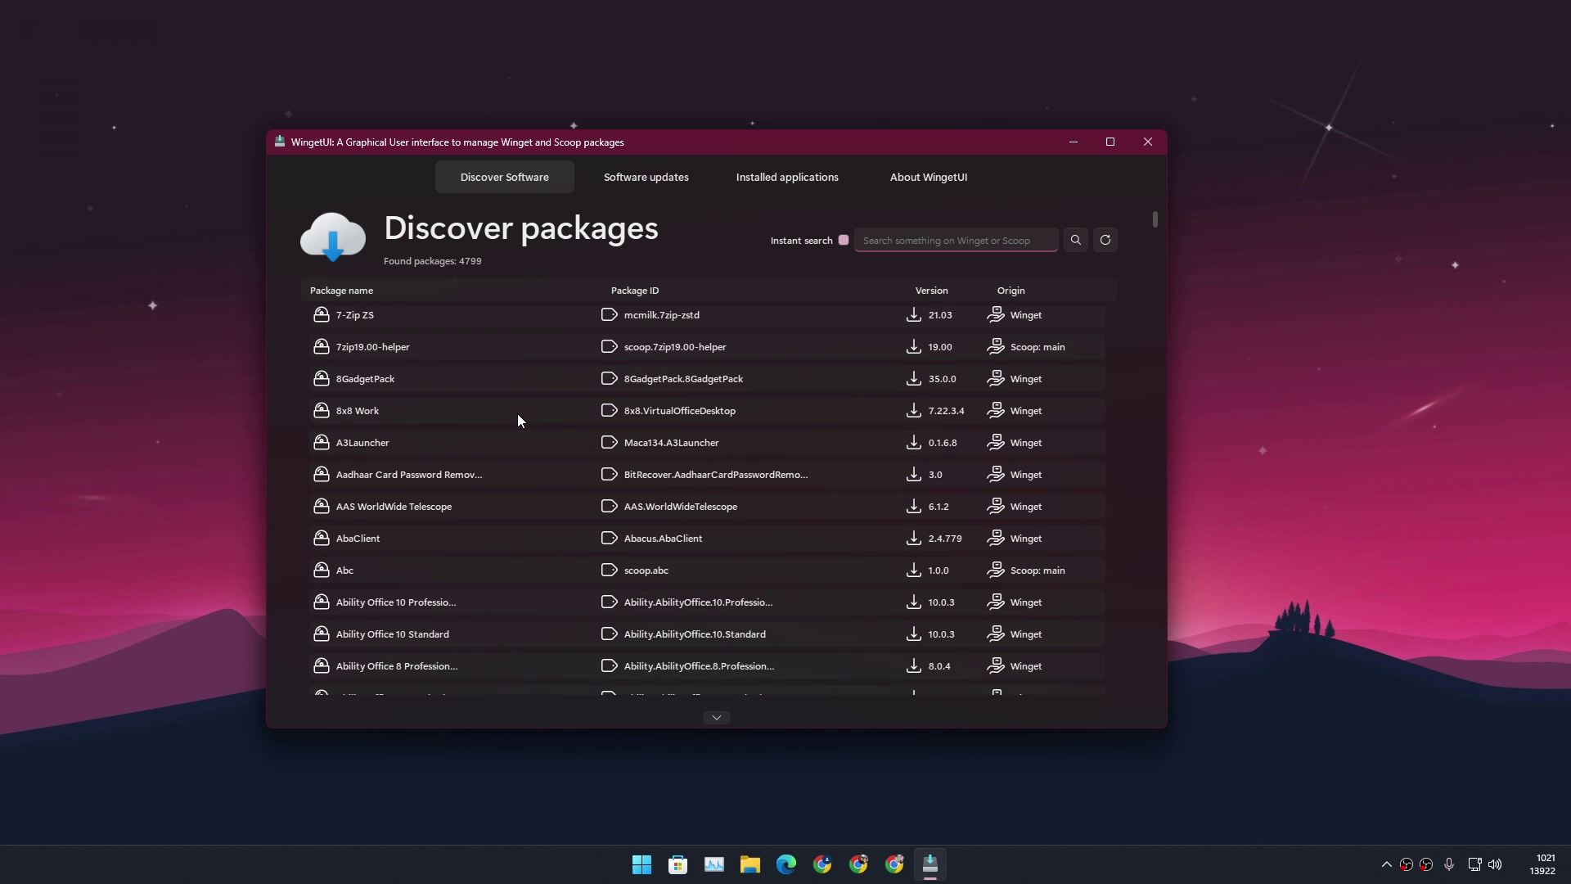
{"action": "scroll", "coordinate": [522, 431], "scroll_direction": "down", "scroll_amount": 5}
{"action": "scroll", "coordinate": [547, 473], "scroll_direction": "down", "scroll_amount": 5}
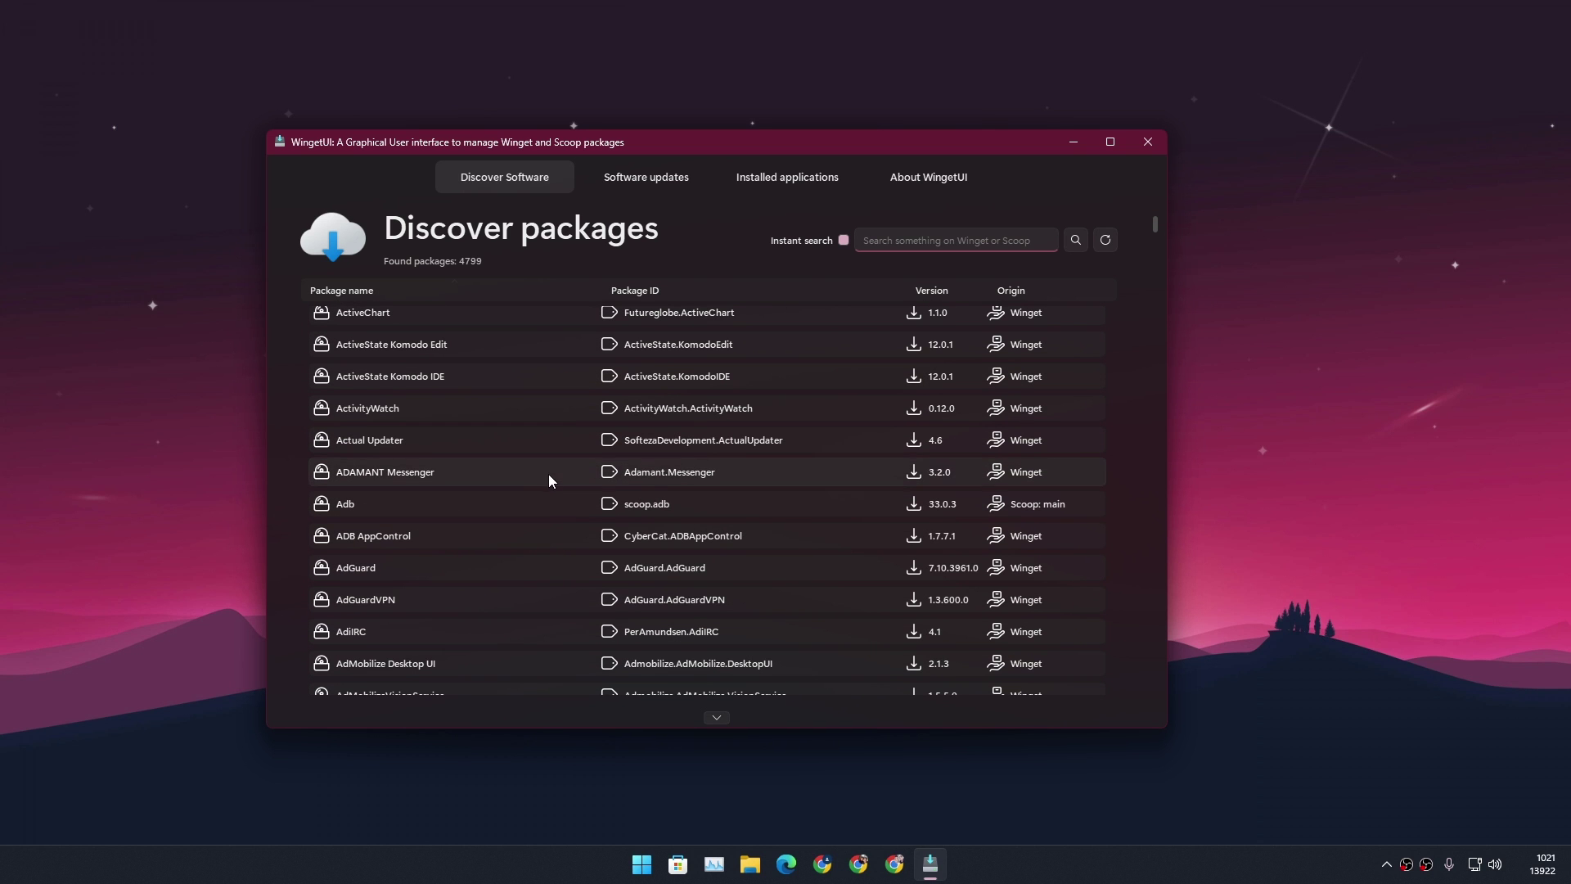
{"action": "scroll", "coordinate": [519, 490], "scroll_direction": "down", "scroll_amount": 5}
{"action": "scroll", "coordinate": [522, 455], "scroll_direction": "down", "scroll_amount": 5}
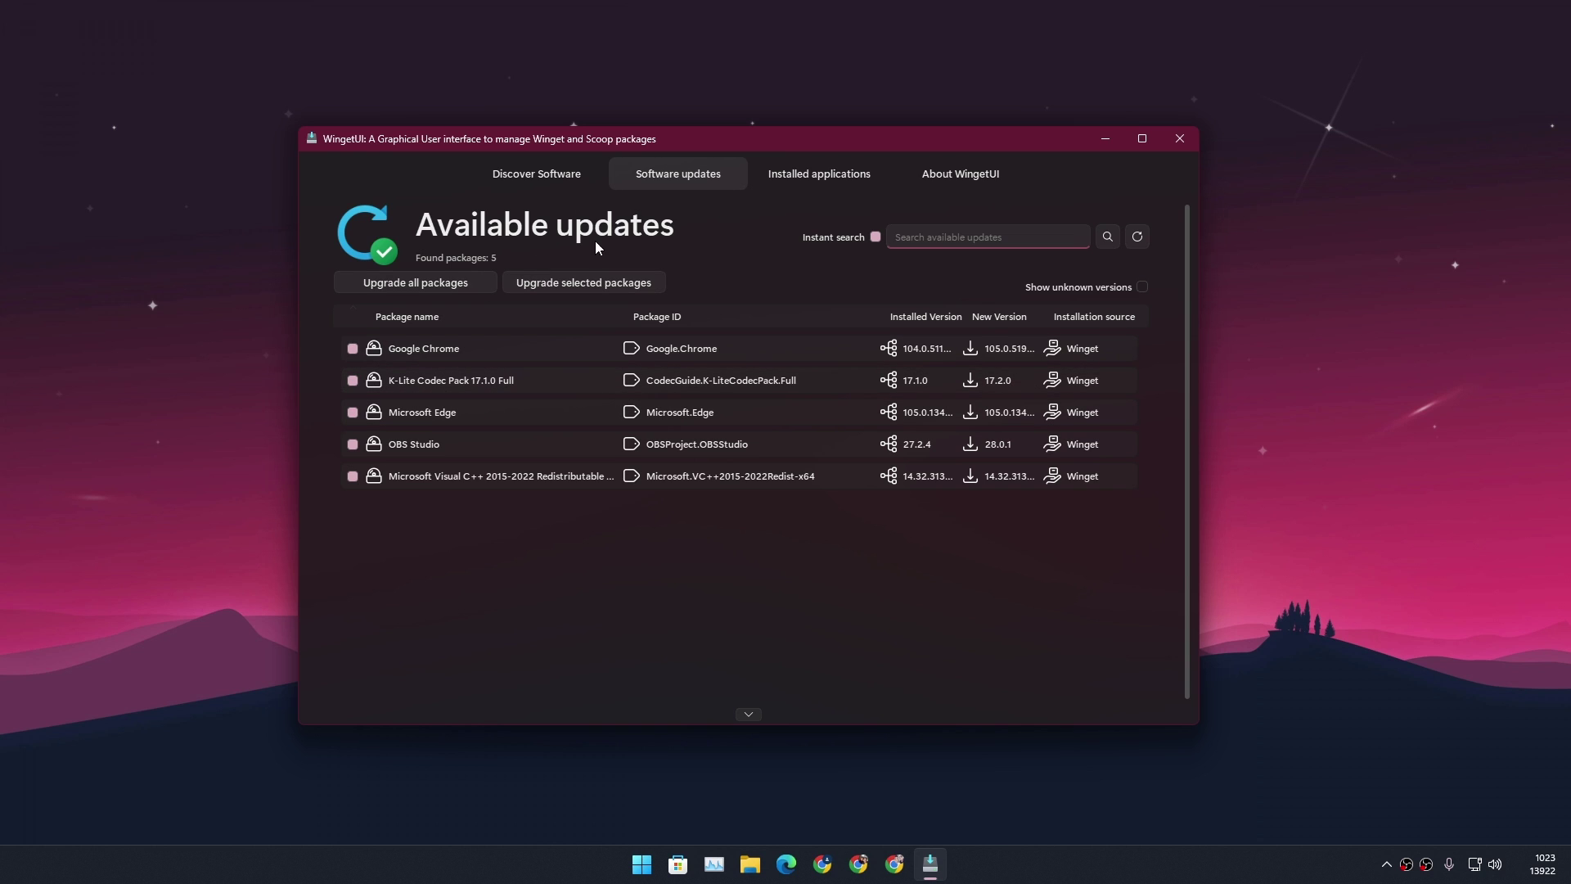
{"action": "left_click", "coordinate": [527, 173]}
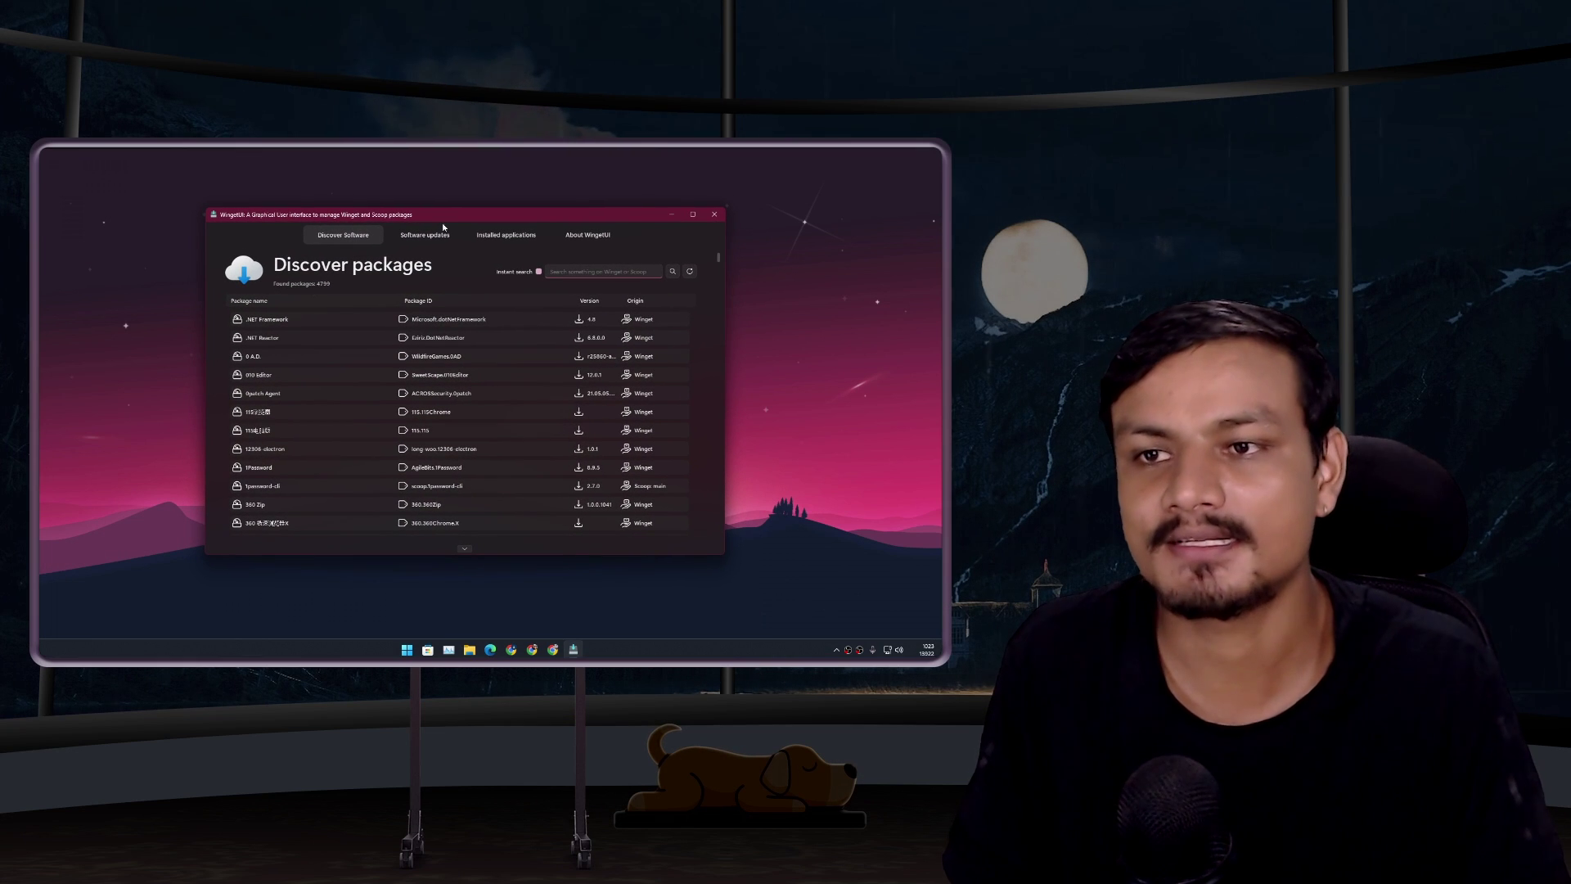
{"action": "double_click", "coordinate": [510, 424]}
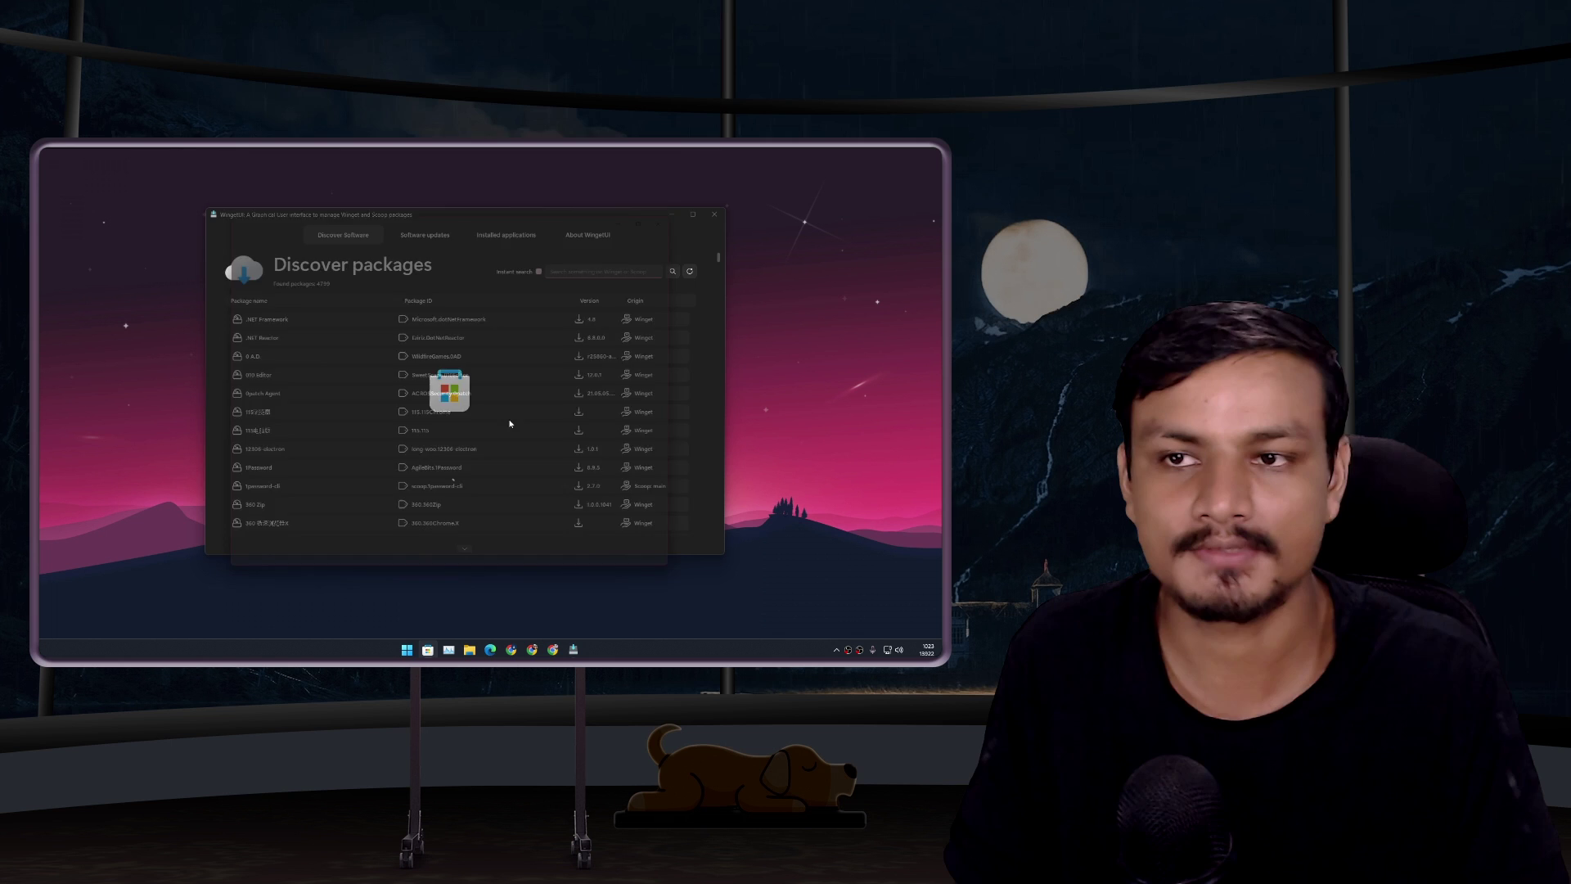
{"action": "left_click", "coordinate": [678, 213]}
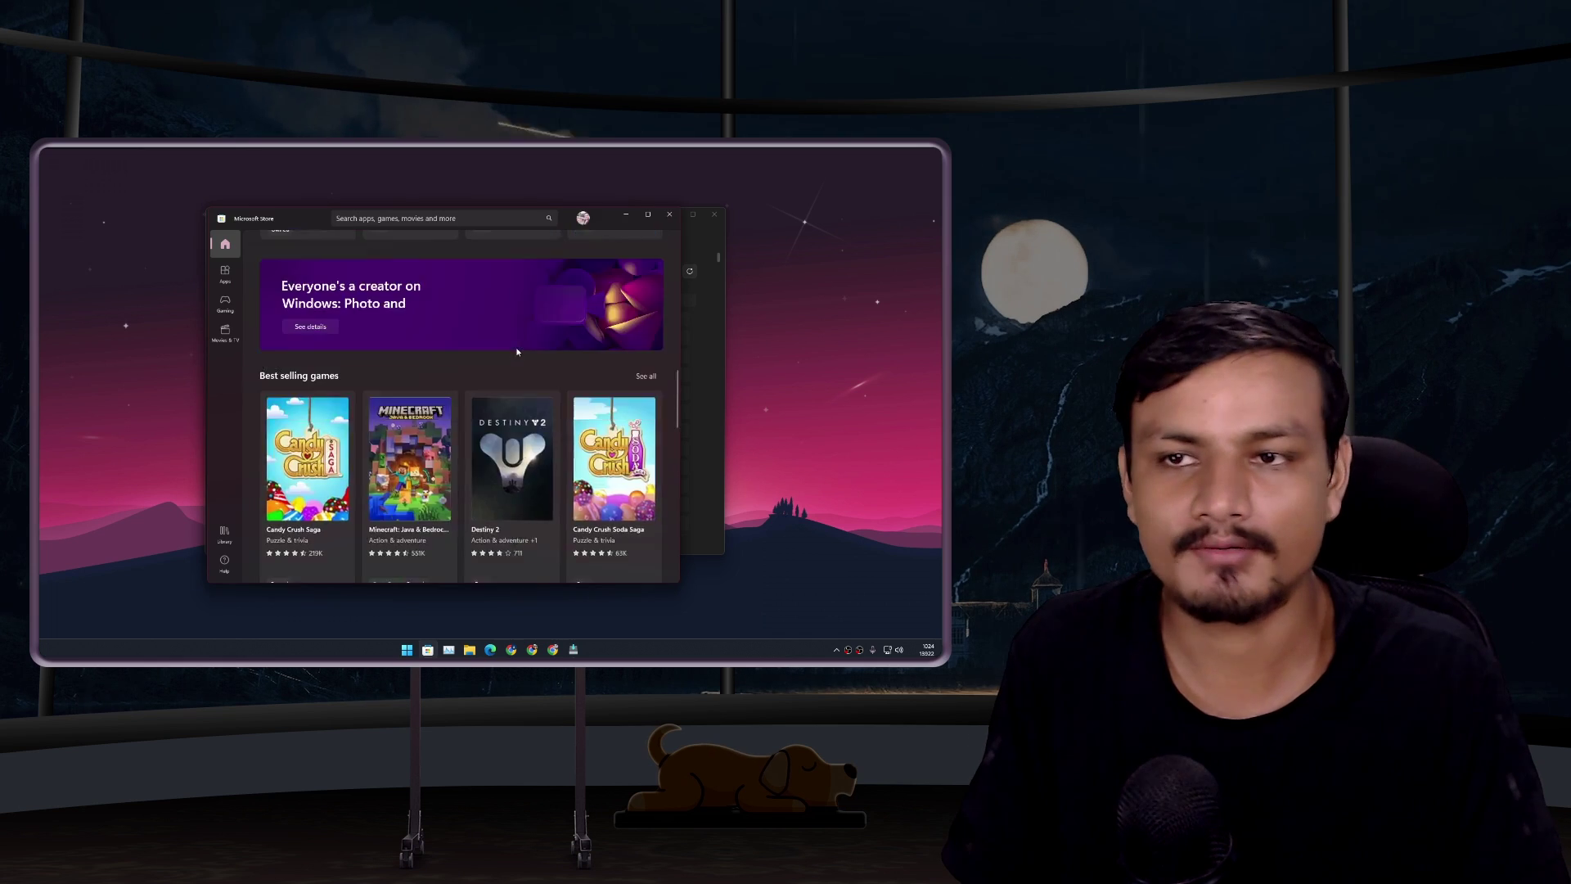
{"action": "scroll", "coordinate": [517, 353], "scroll_direction": "up", "scroll_amount": 5}
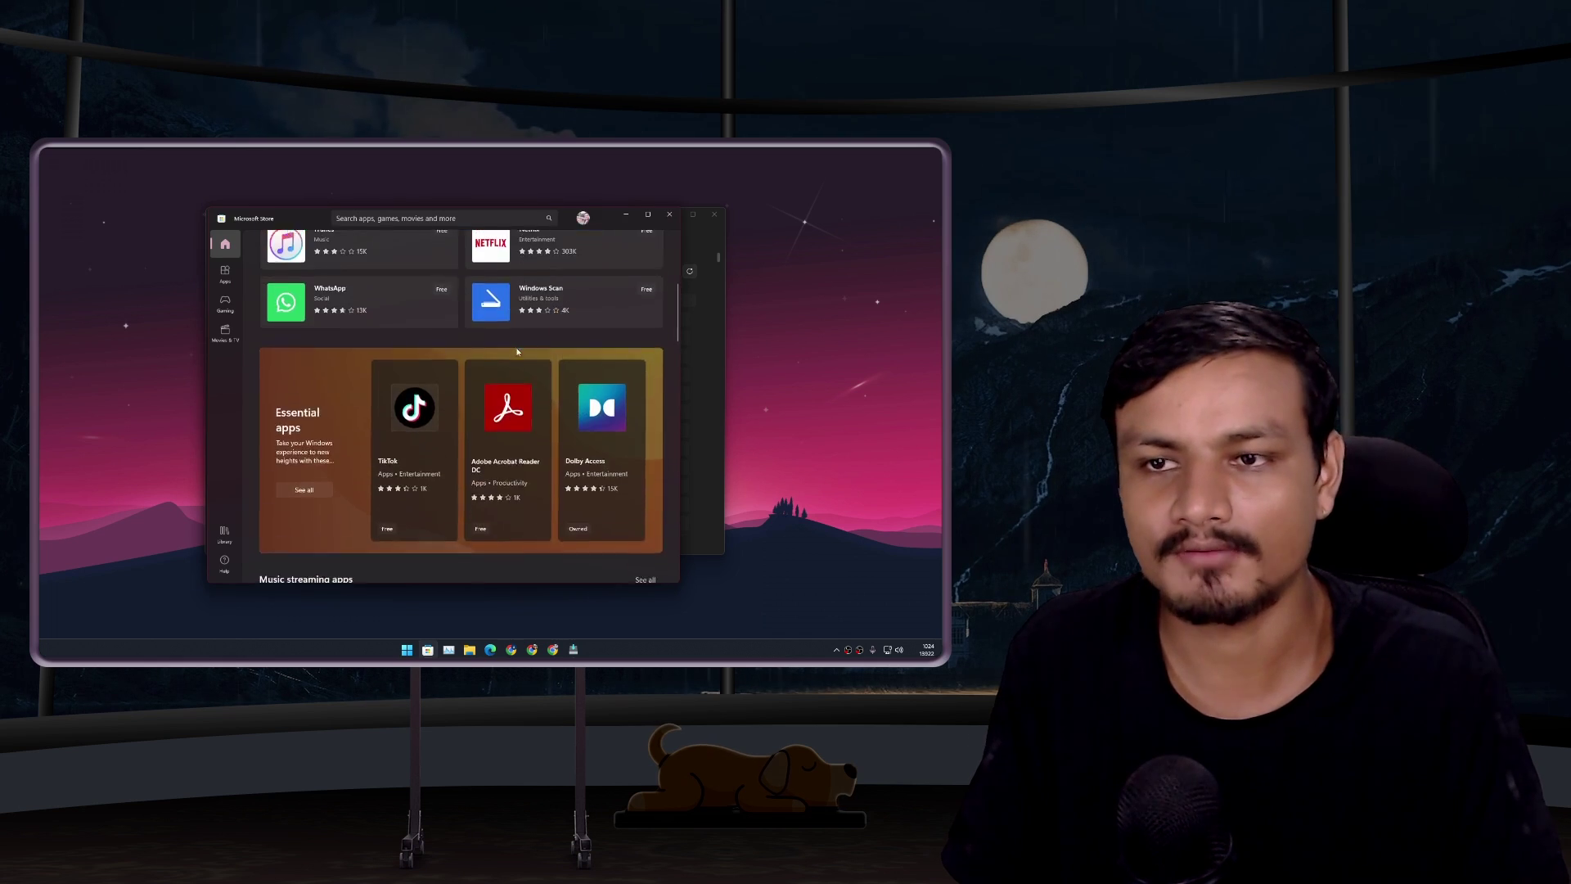
{"action": "scroll", "coordinate": [517, 352], "scroll_direction": "up", "scroll_amount": 5}
{"action": "scroll", "coordinate": [514, 343], "scroll_direction": "down", "scroll_amount": 5}
{"action": "scroll", "coordinate": [511, 336], "scroll_direction": "down", "scroll_amount": 4}
{"action": "scroll", "coordinate": [487, 350], "scroll_direction": "down", "scroll_amount": 1}
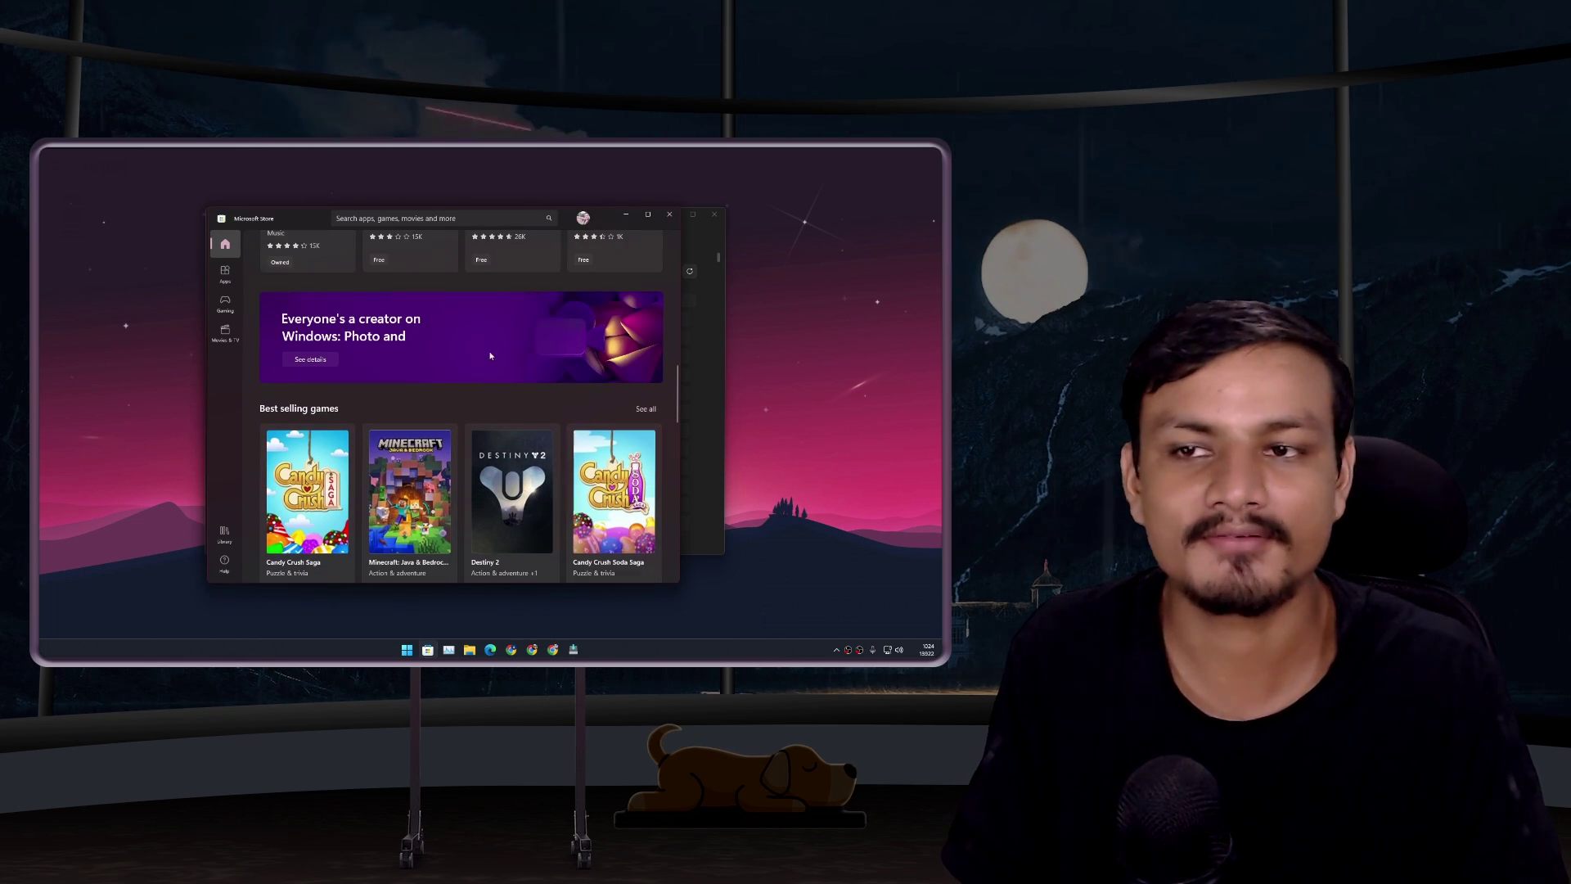
{"action": "scroll", "coordinate": [488, 349], "scroll_direction": "up", "scroll_amount": 1}
{"action": "scroll", "coordinate": [491, 354], "scroll_direction": "up", "scroll_amount": 3}
{"action": "scroll", "coordinate": [492, 355], "scroll_direction": "up", "scroll_amount": 3}
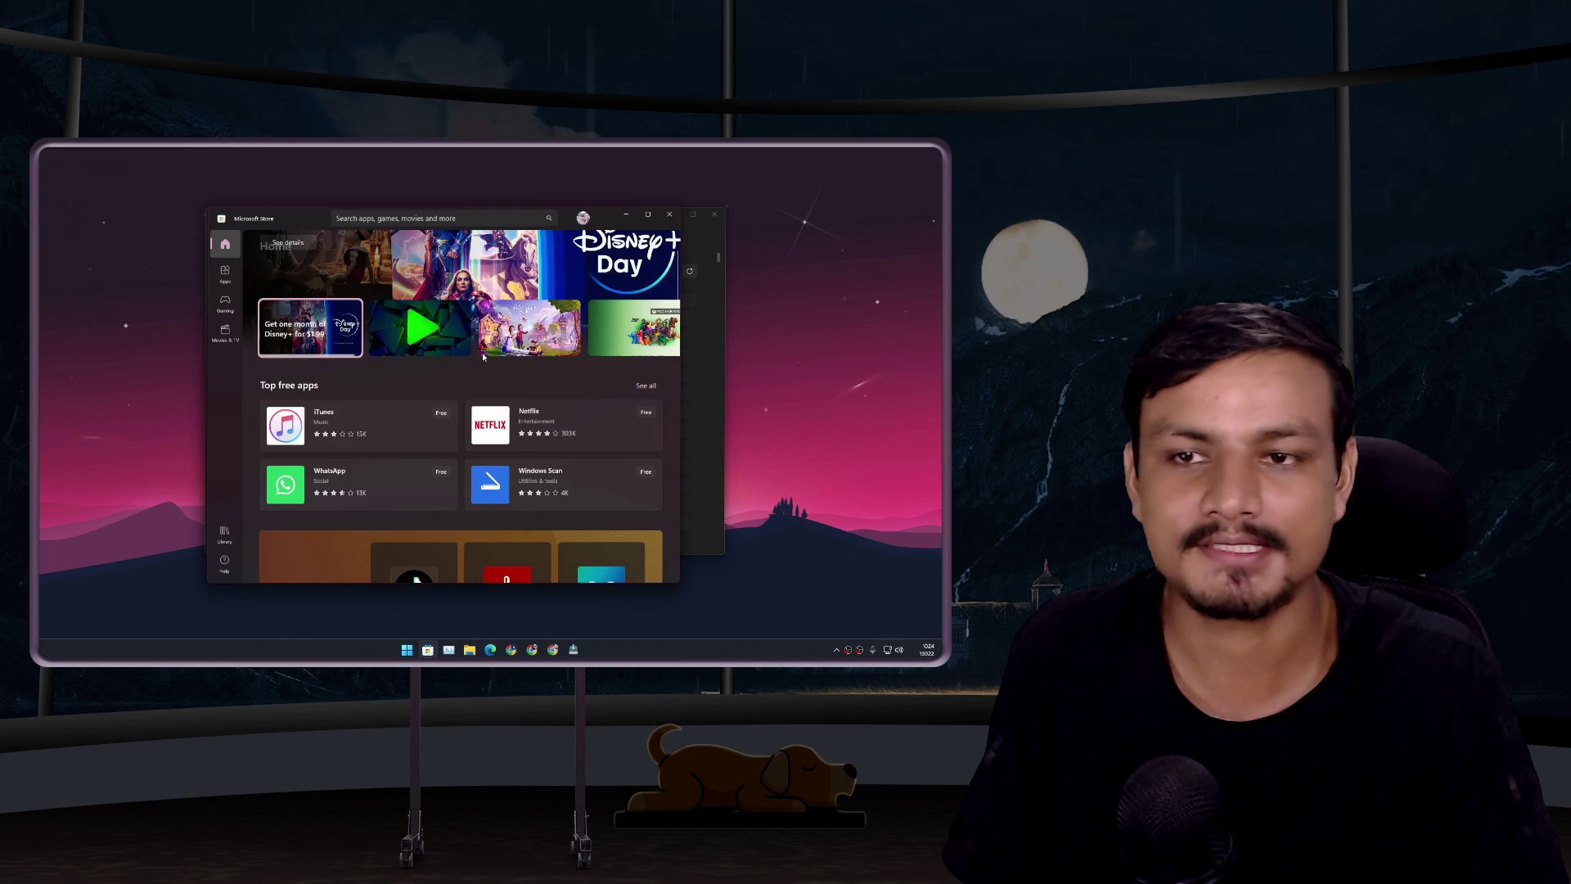
{"action": "scroll", "coordinate": [487, 355], "scroll_direction": "down", "scroll_amount": 5}
{"action": "scroll", "coordinate": [483, 356], "scroll_direction": "down", "scroll_amount": 2}
{"action": "scroll", "coordinate": [491, 364], "scroll_direction": "up", "scroll_amount": 2}
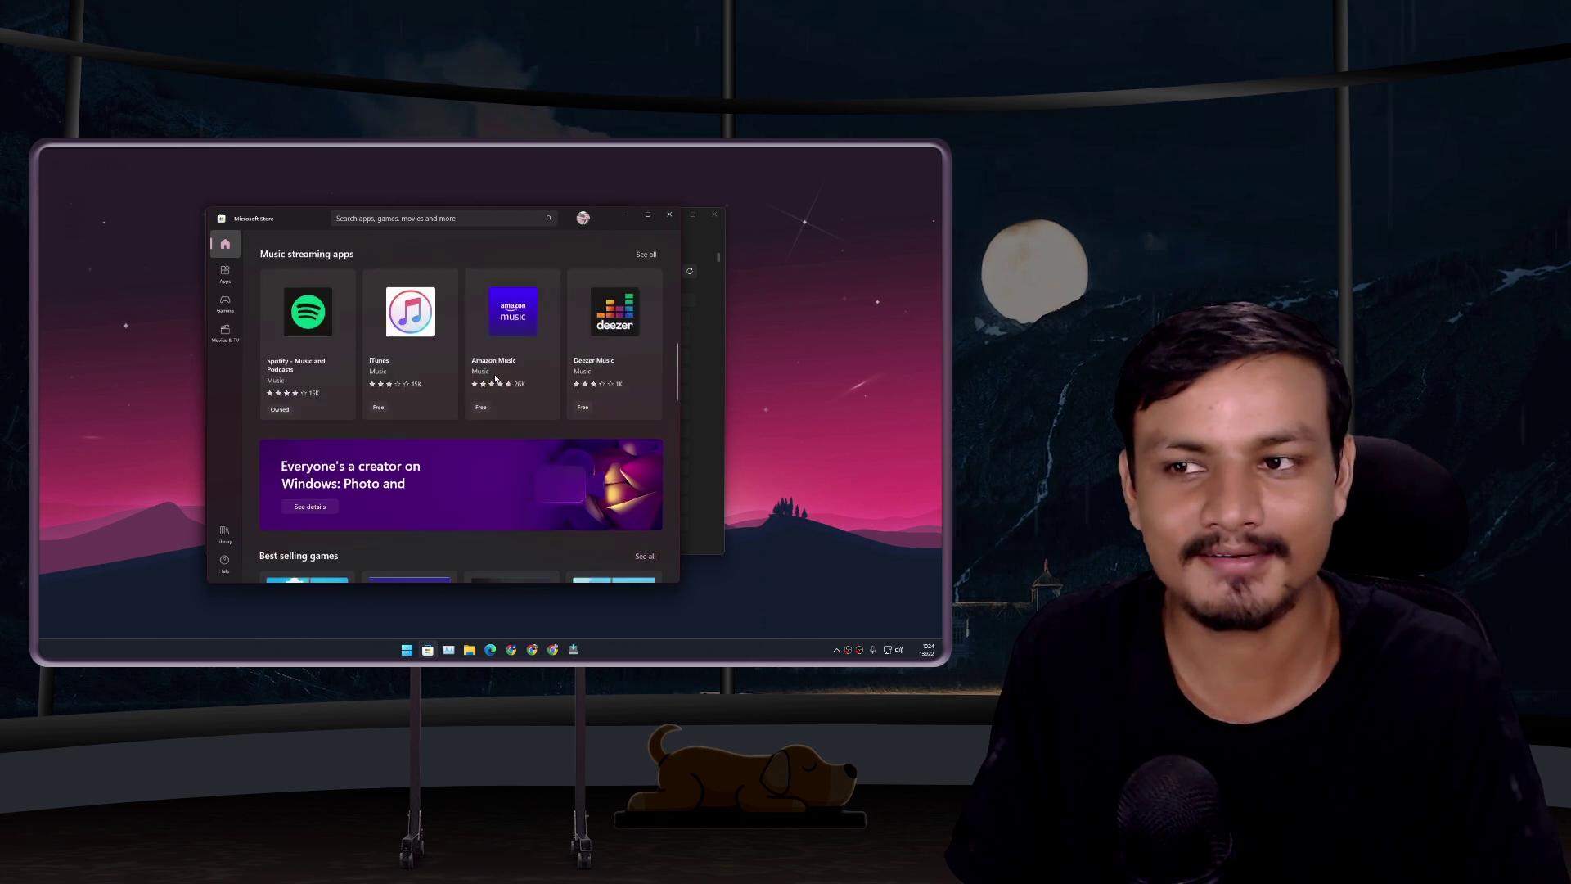
{"action": "scroll", "coordinate": [439, 374], "scroll_direction": "up", "scroll_amount": 2}
{"action": "scroll", "coordinate": [438, 374], "scroll_direction": "down", "scroll_amount": 2}
{"action": "scroll", "coordinate": [532, 349], "scroll_direction": "down", "scroll_amount": 1}
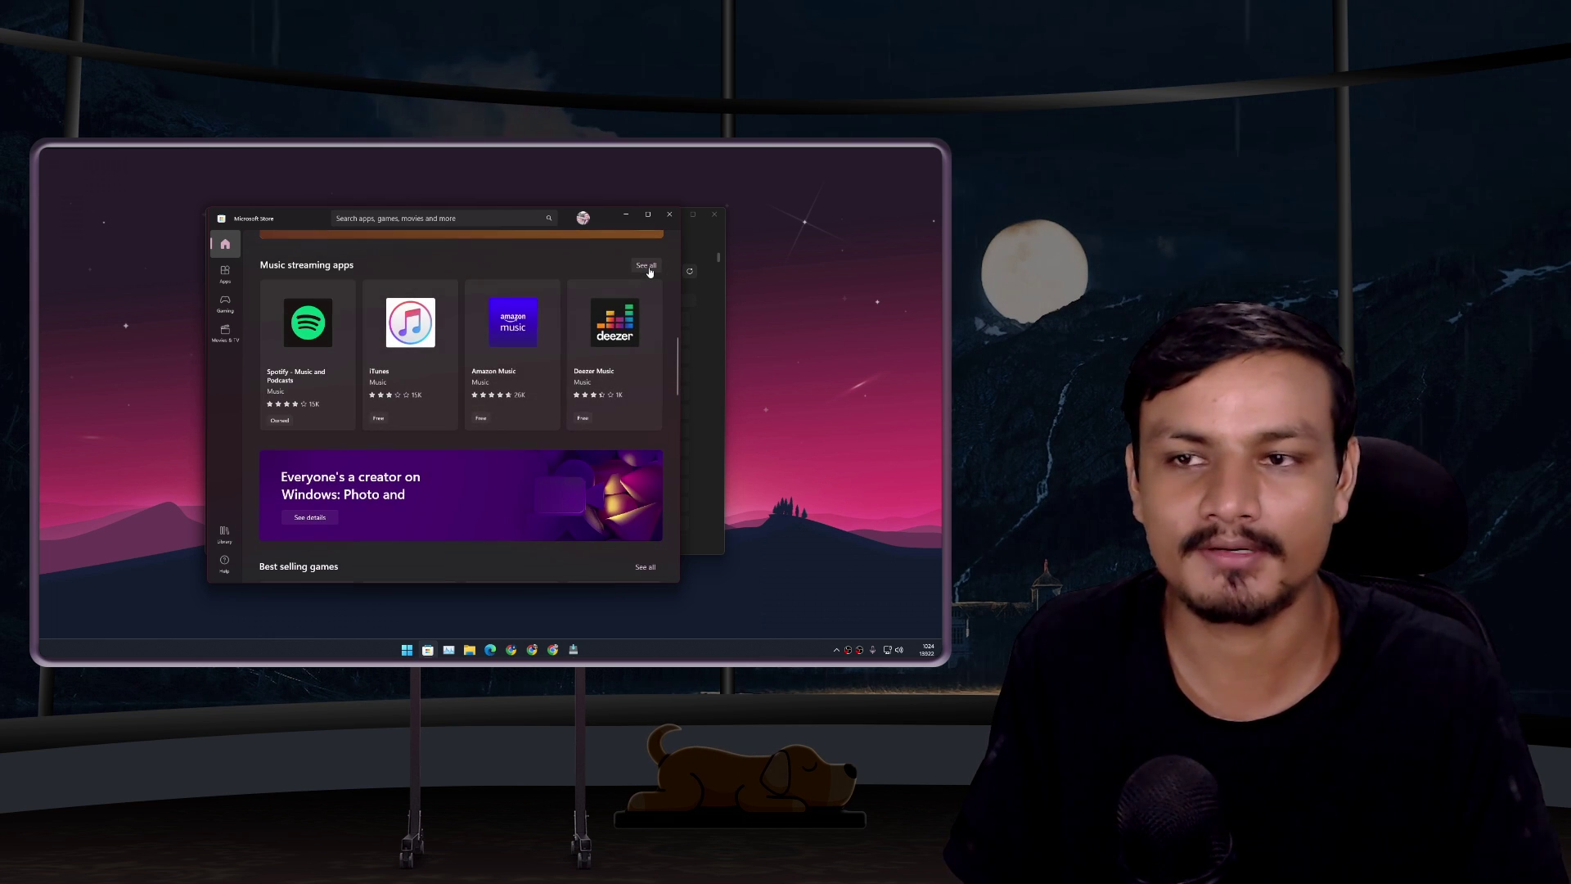
{"action": "left_click", "coordinate": [647, 266]}
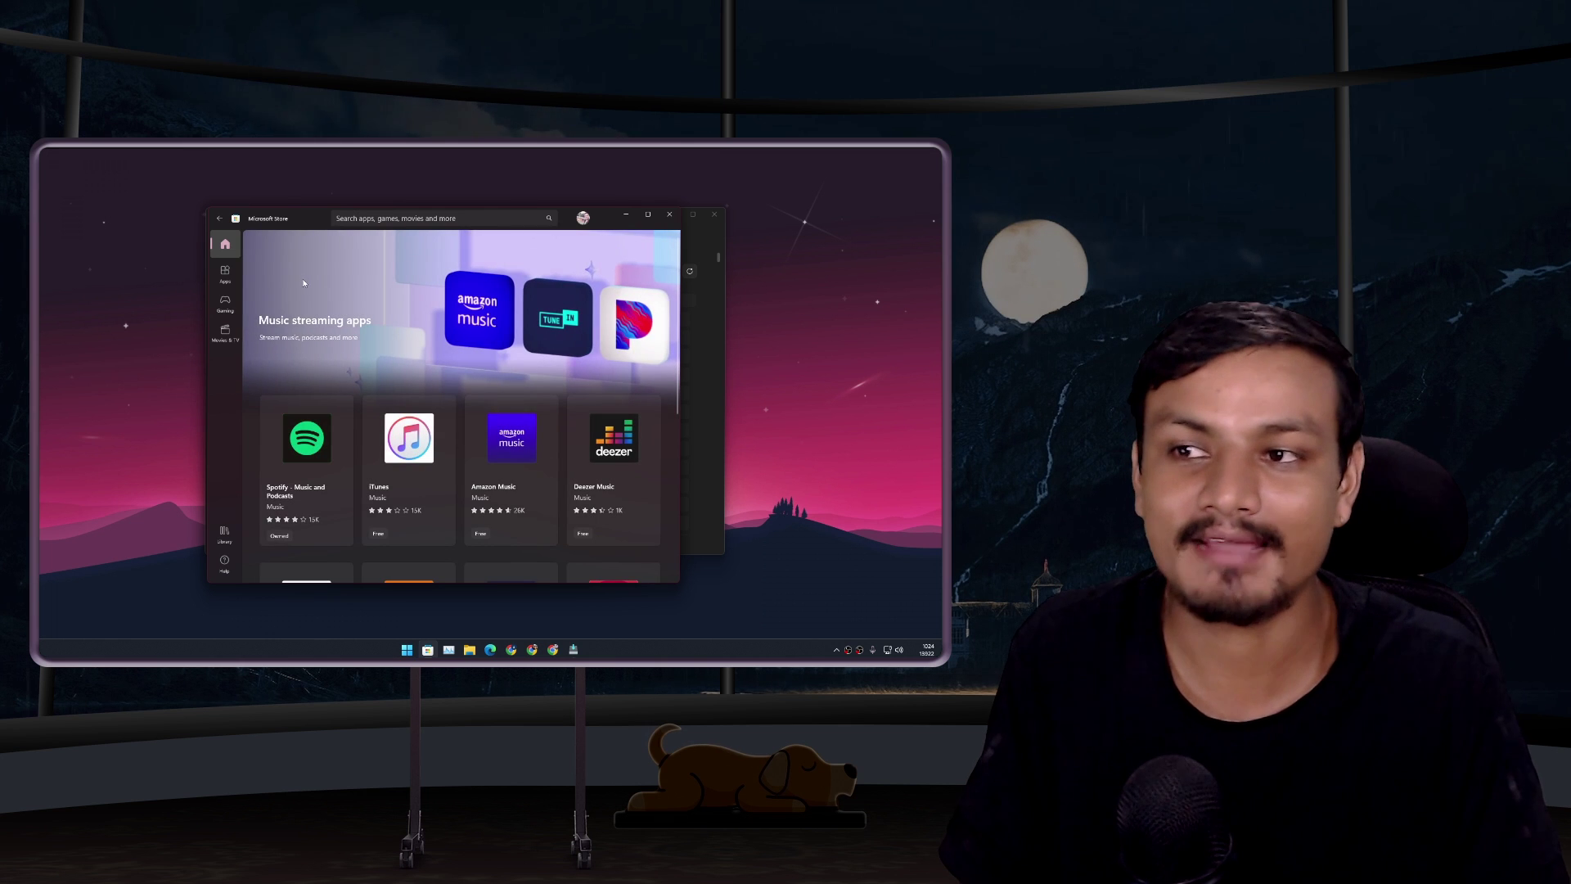
{"action": "left_click", "coordinate": [218, 223]}
{"action": "scroll", "coordinate": [477, 363], "scroll_direction": "down", "scroll_amount": 3}
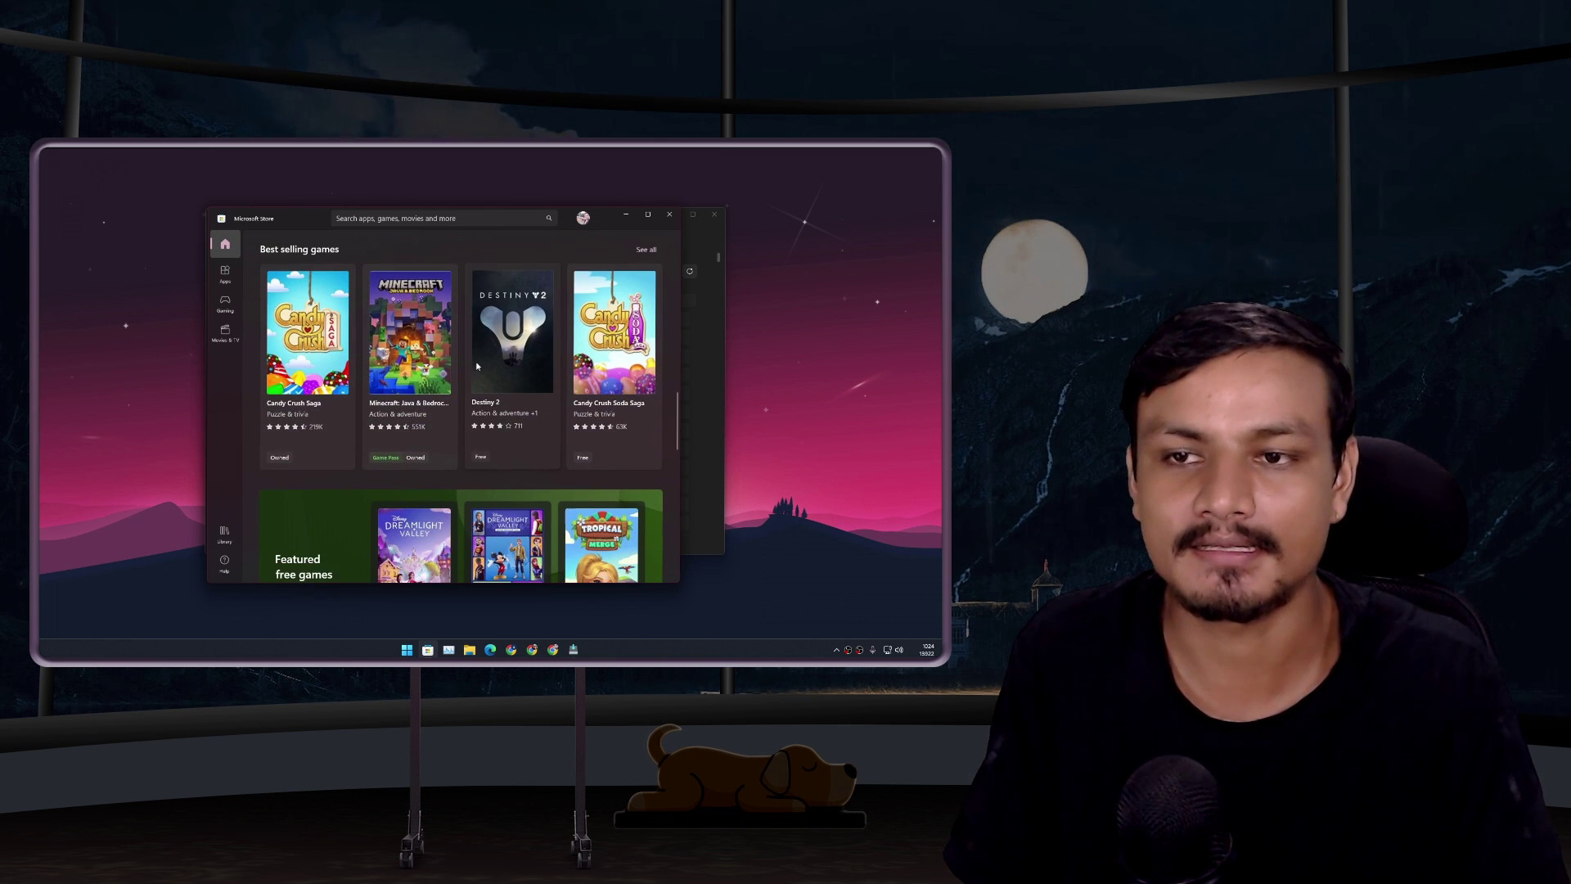
{"action": "scroll", "coordinate": [477, 364], "scroll_direction": "down", "scroll_amount": 3}
{"action": "scroll", "coordinate": [478, 365], "scroll_direction": "down", "scroll_amount": 3}
{"action": "scroll", "coordinate": [478, 364], "scroll_direction": "down", "scroll_amount": 3}
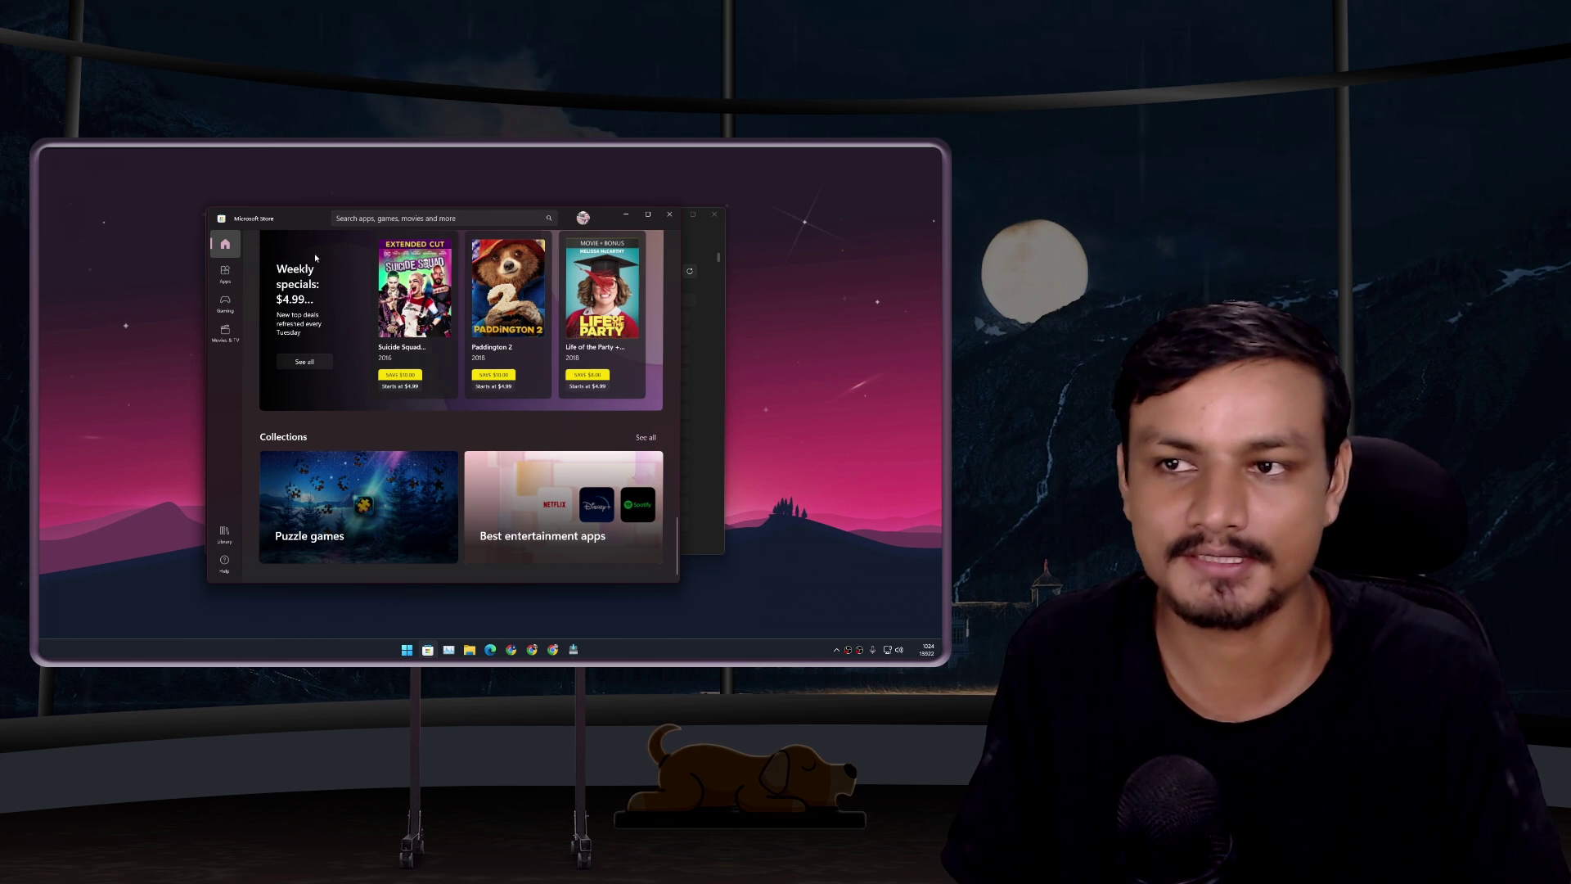
{"action": "left_click", "coordinate": [669, 218]}
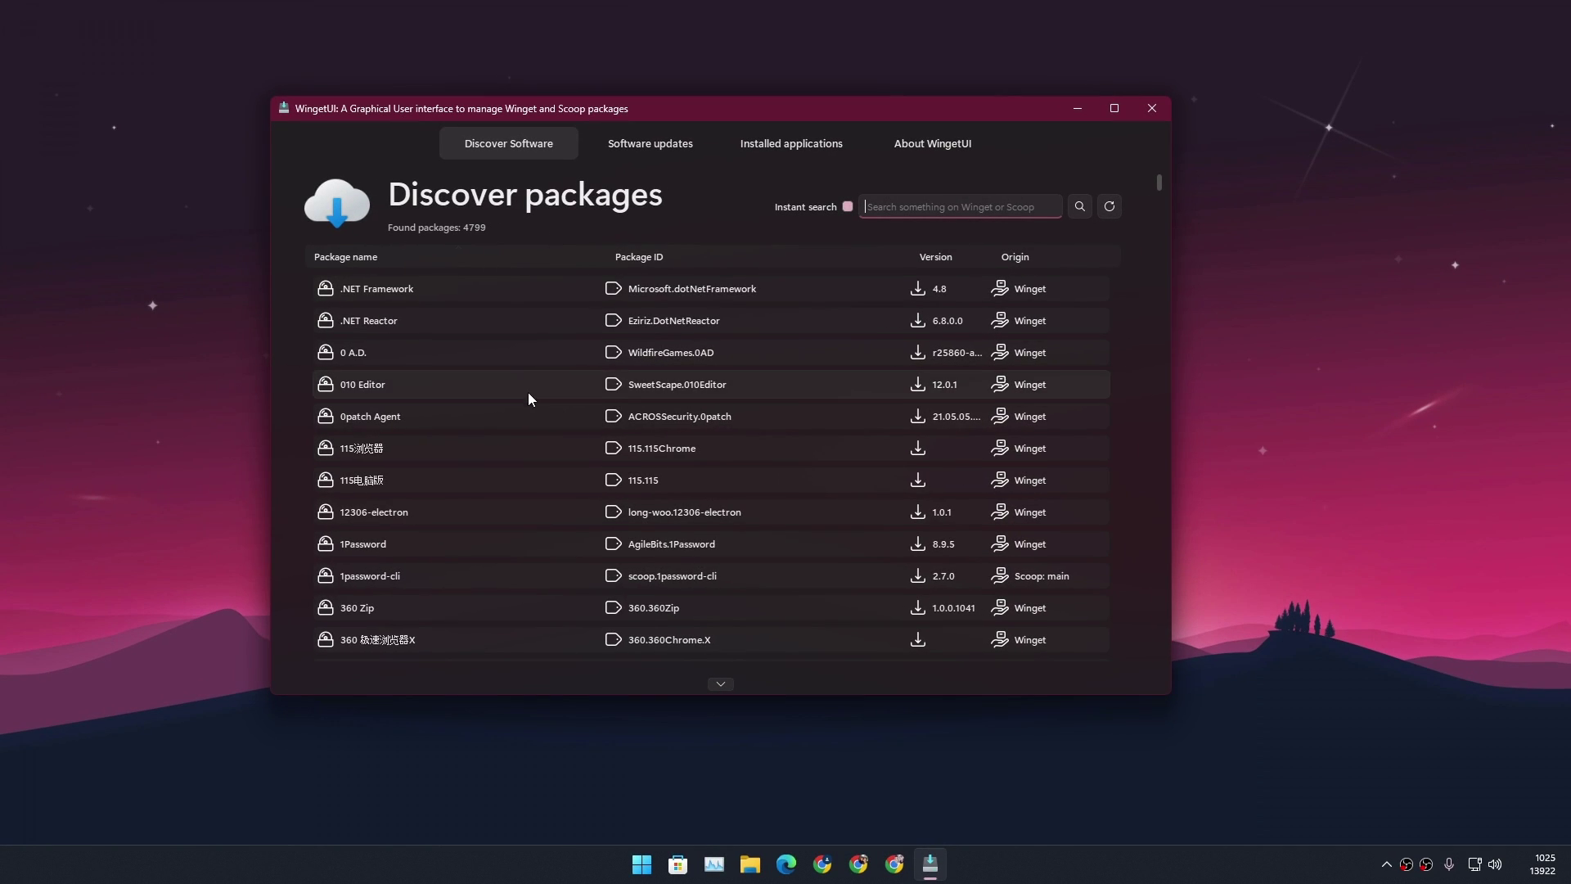
{"action": "scroll", "coordinate": [529, 392], "scroll_direction": "down", "scroll_amount": 5}
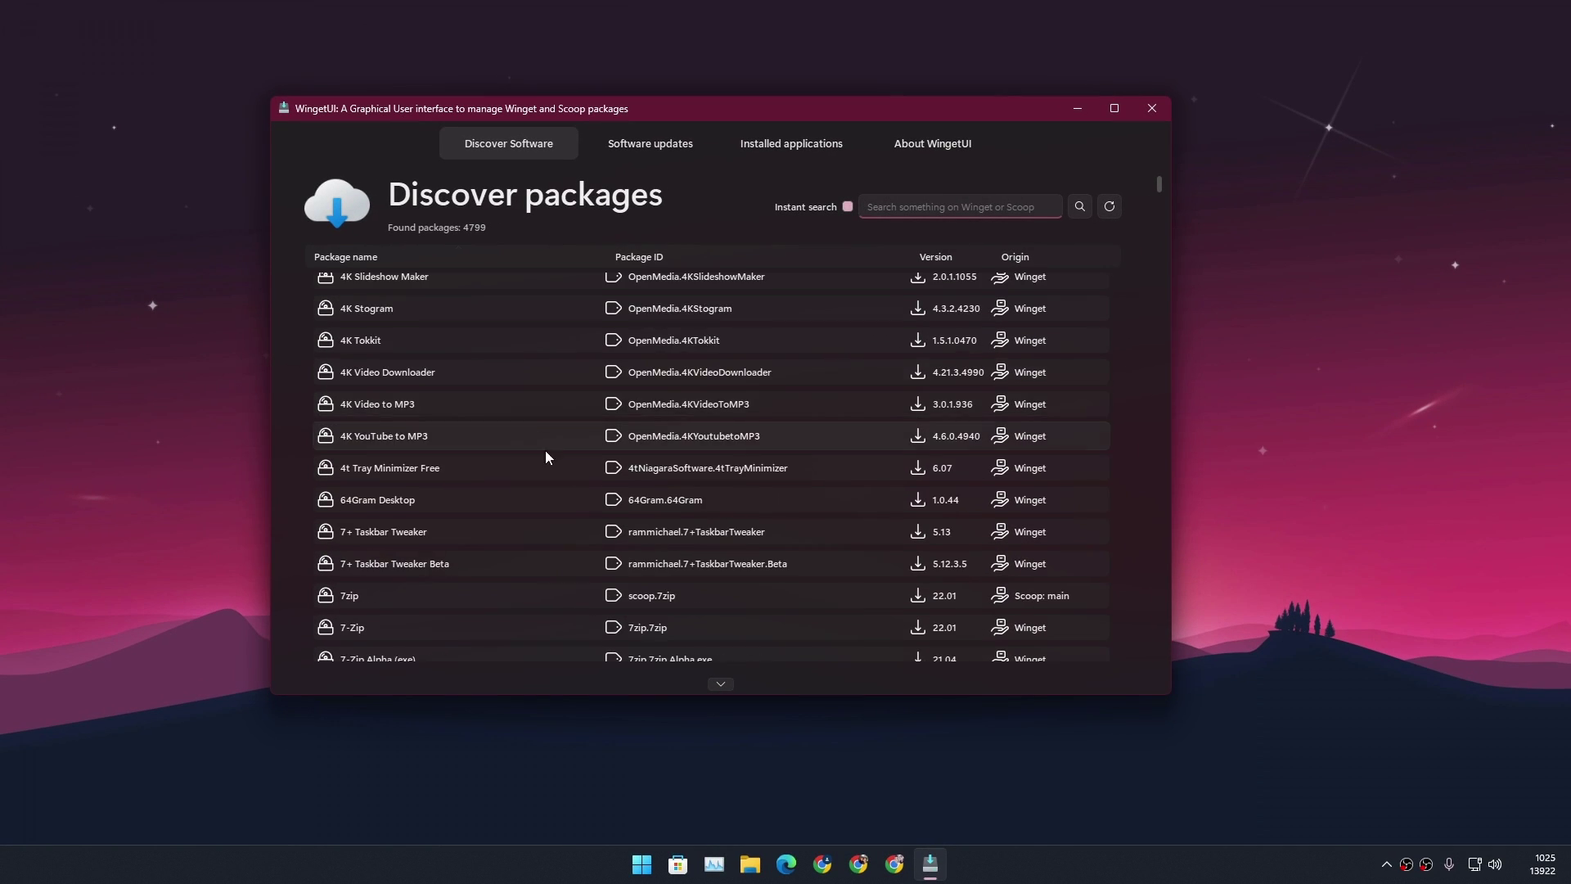
{"action": "scroll", "coordinate": [545, 451], "scroll_direction": "down", "scroll_amount": 5}
{"action": "scroll", "coordinate": [582, 460], "scroll_direction": "down", "scroll_amount": 5}
{"action": "scroll", "coordinate": [788, 364], "scroll_direction": "up", "scroll_amount": 15}
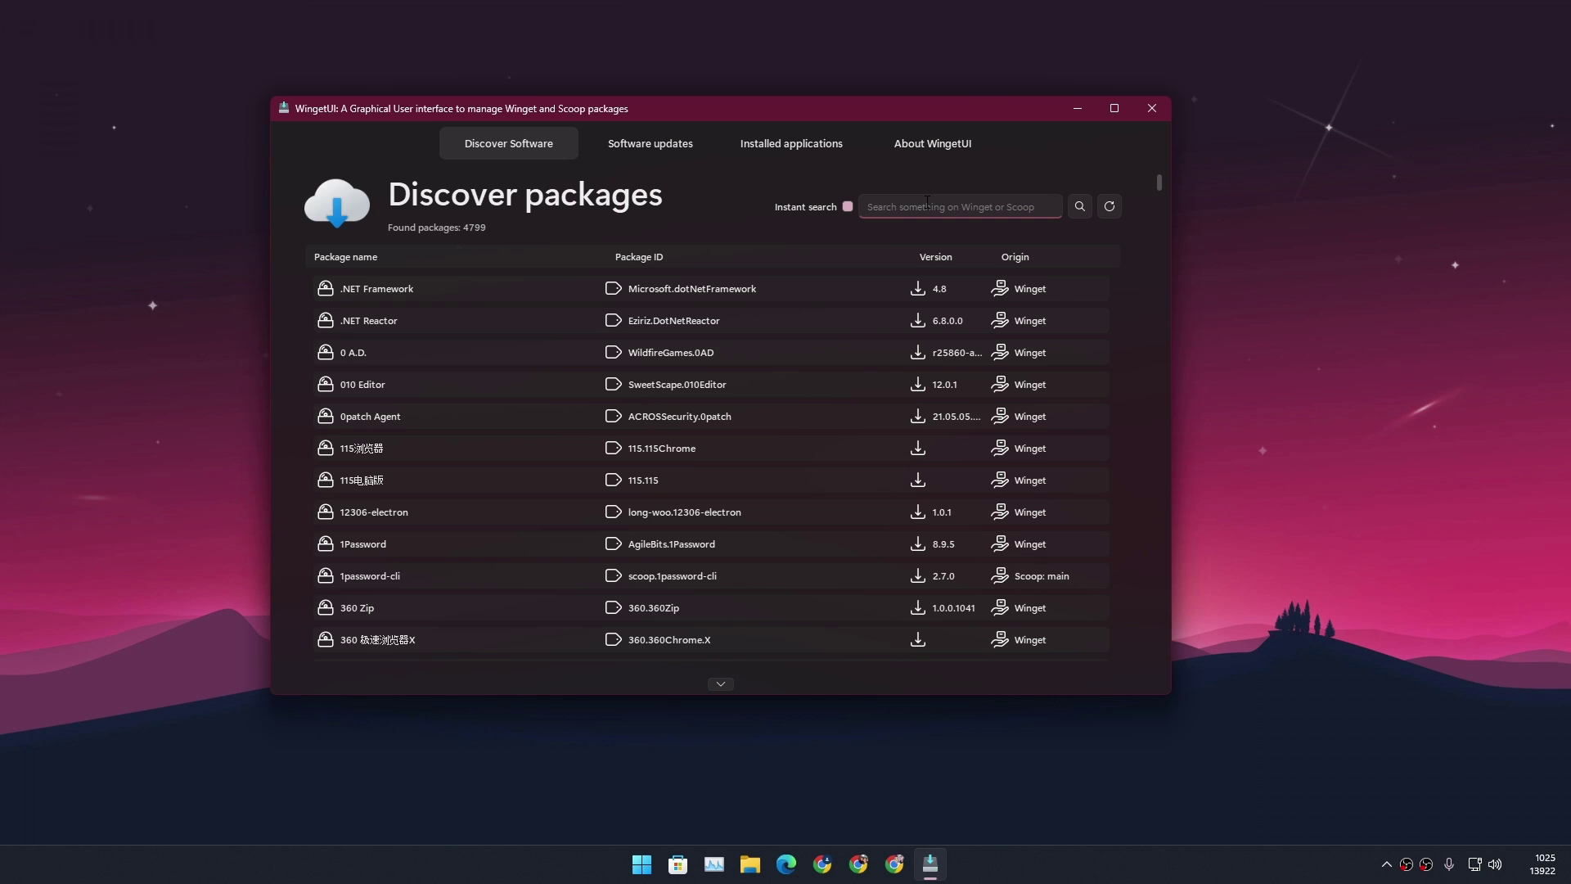
{"action": "type", "text": "dis"}
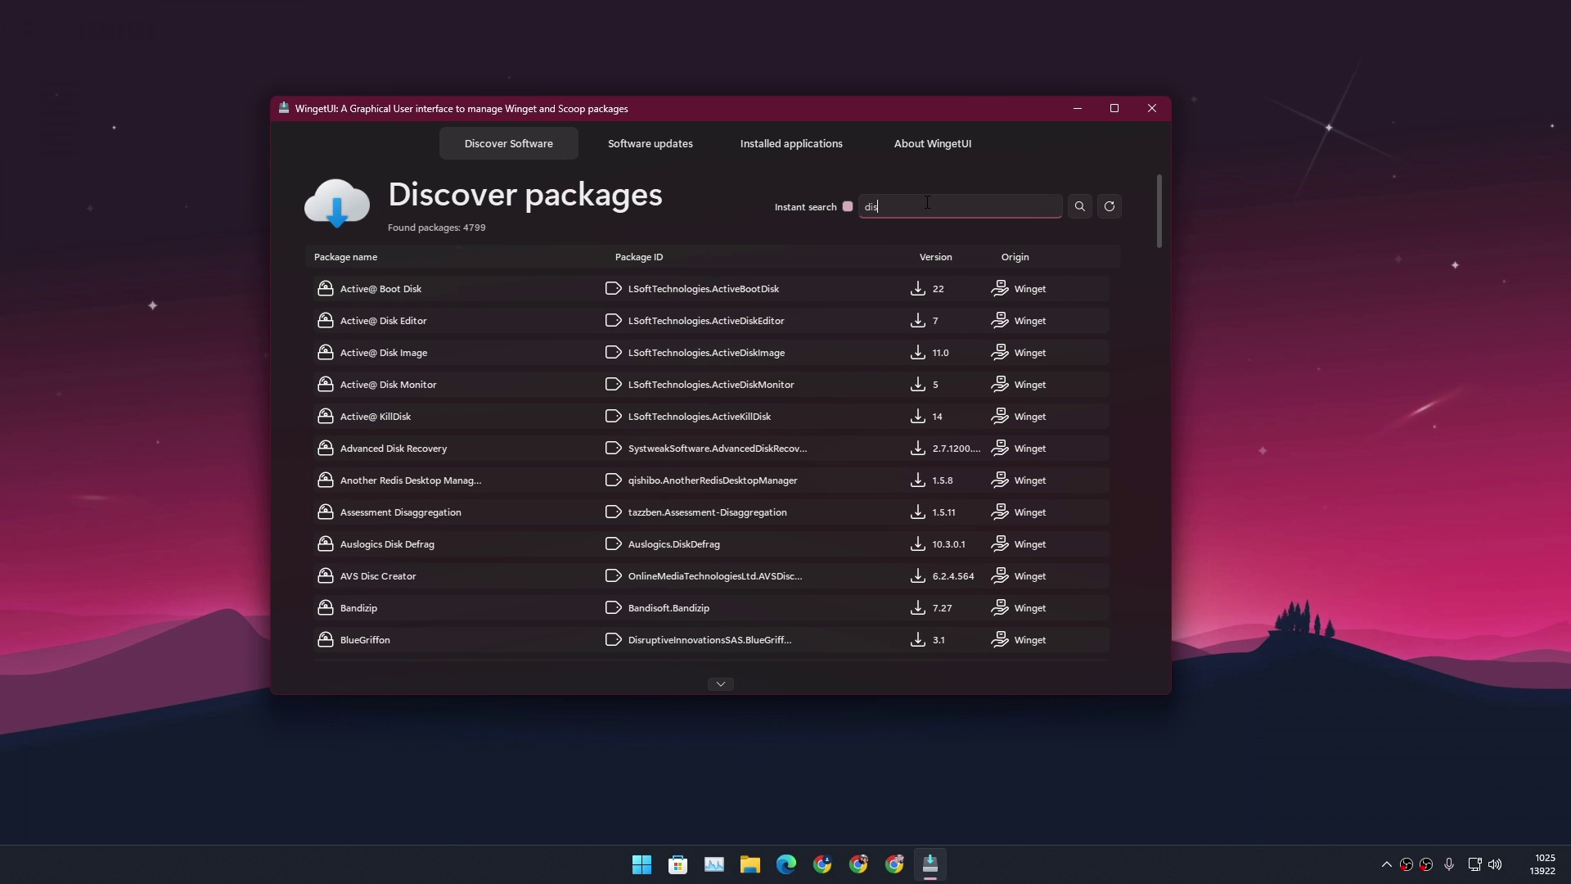
{"action": "type", "text": "co"}
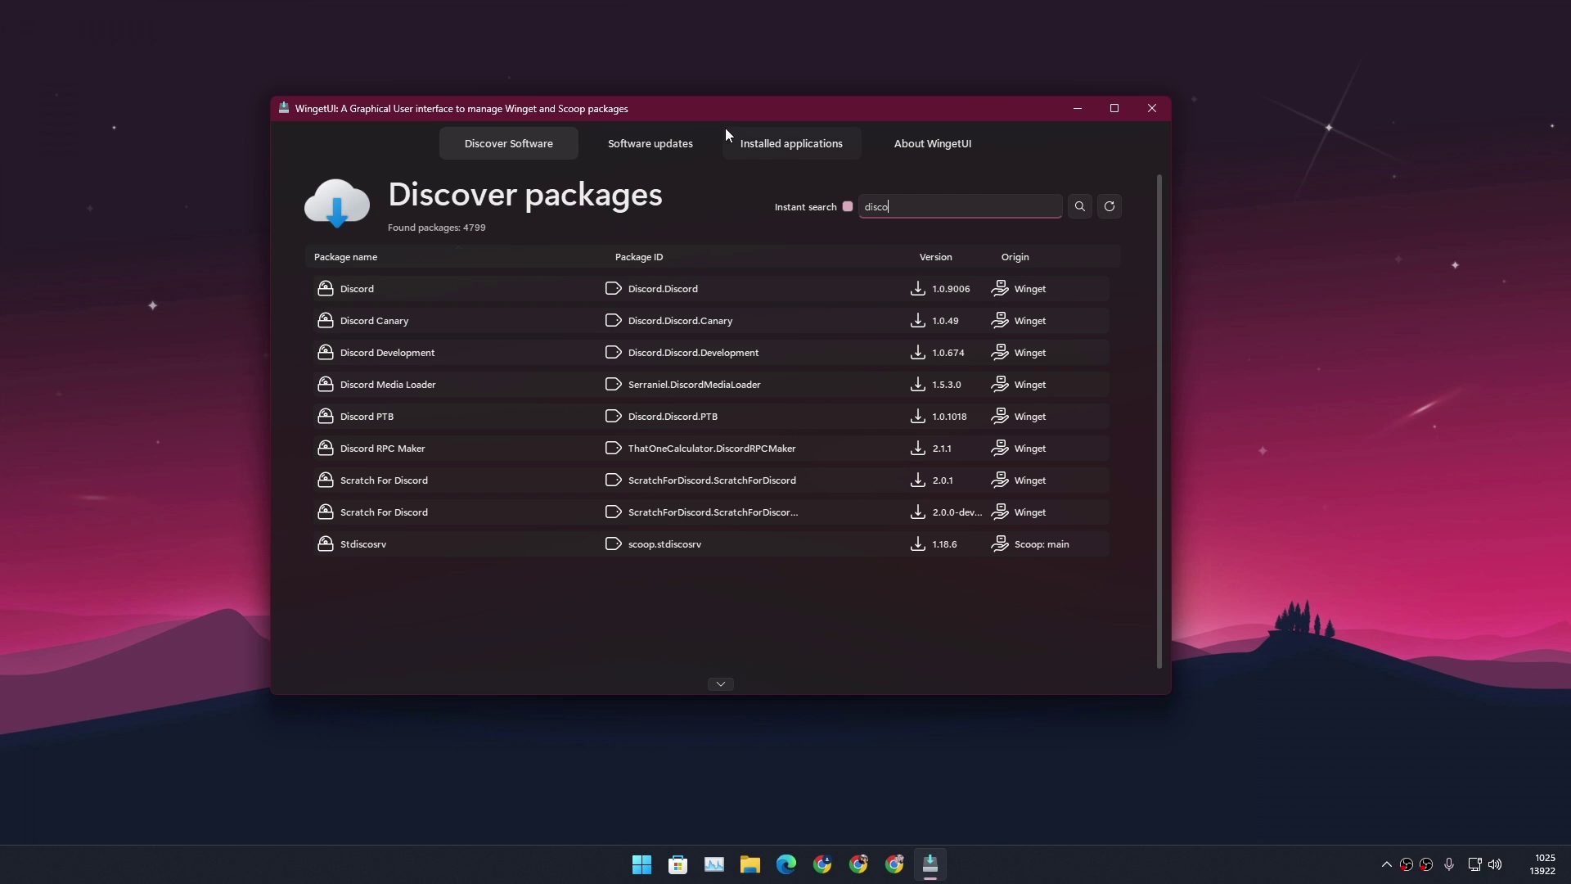
Step: Look over the Software updates list of packages with updates available
{"action": "left_click", "coordinate": [655, 146]}
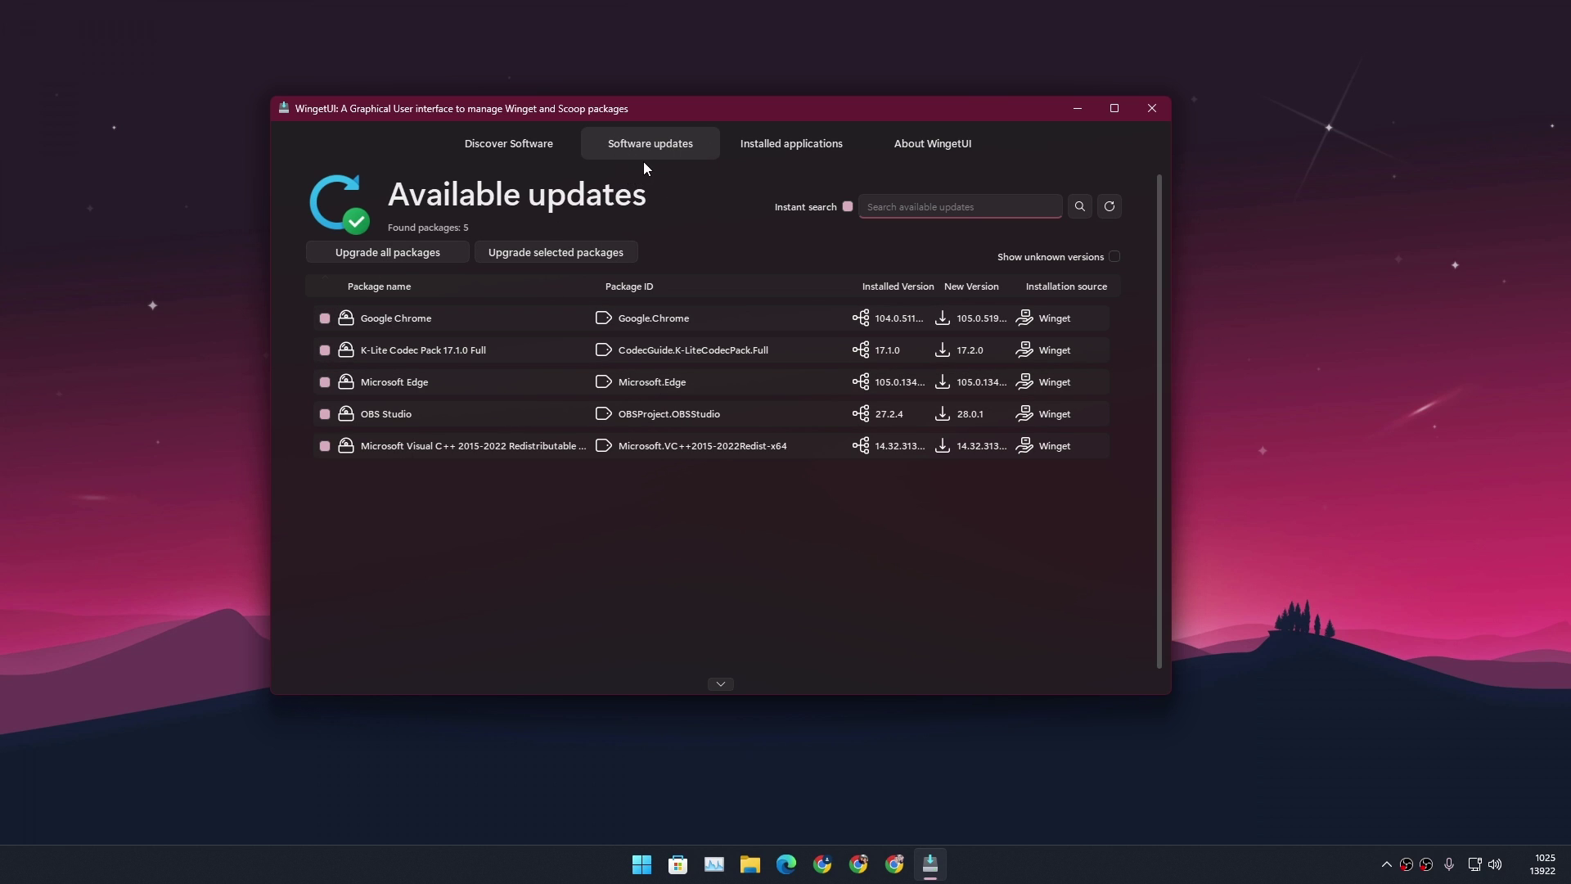
Step: Upgrade the checked K-Lite Codec Pack from 17.1.0 to 17.2.0
{"action": "left_click", "coordinate": [497, 143]}
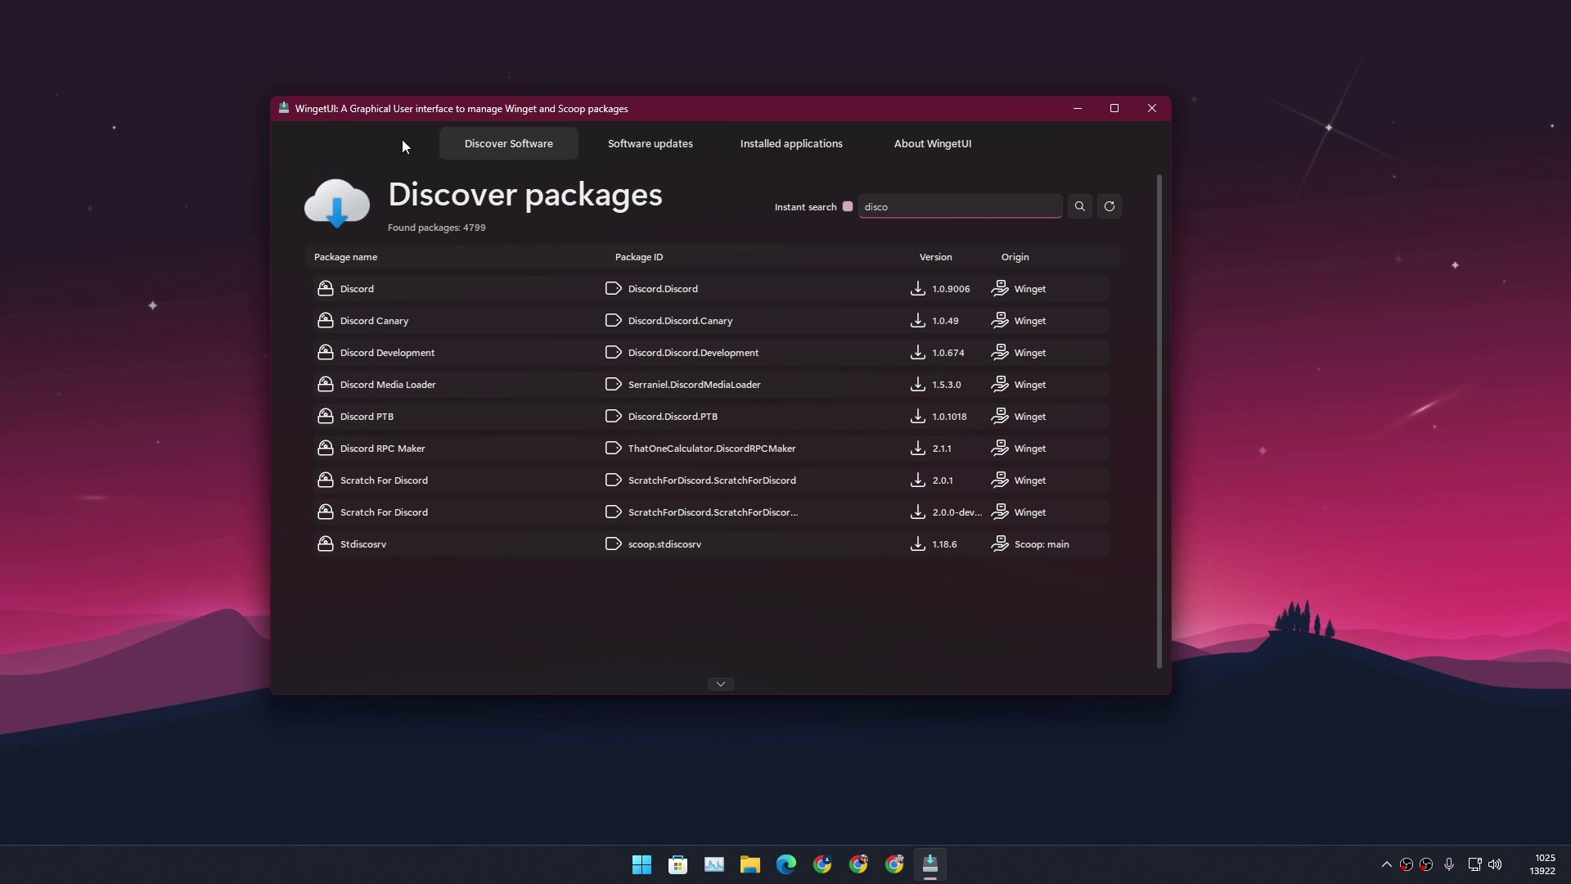
{"action": "left_click", "coordinate": [655, 147]}
{"action": "left_click", "coordinate": [516, 146]}
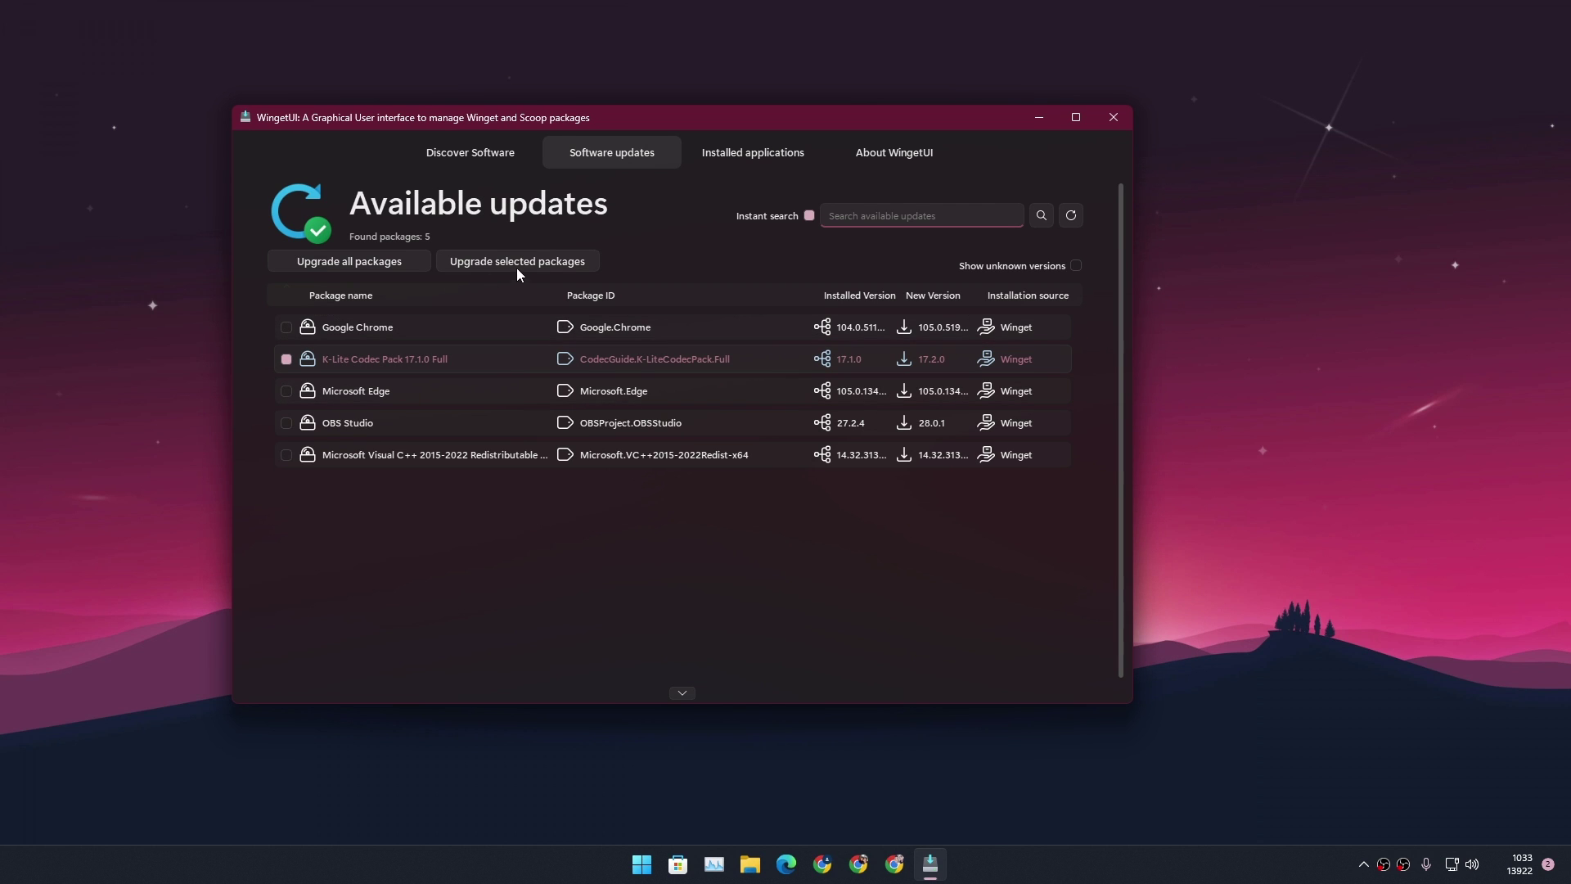
{"action": "left_click", "coordinate": [518, 261]}
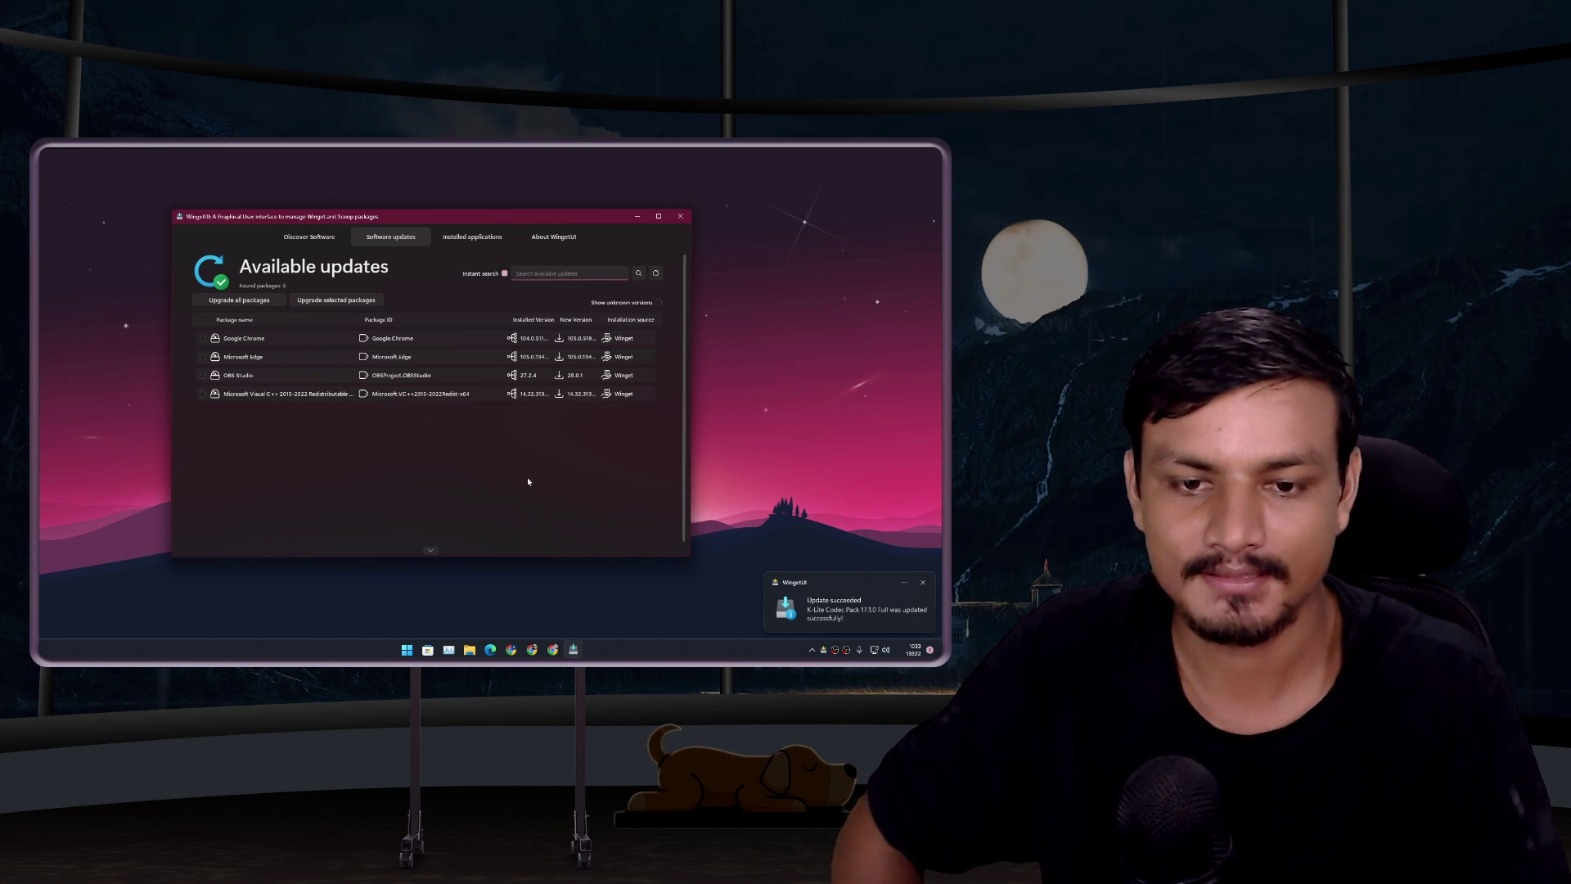
Step: Dismiss the notification and close WingetUI with Alt+F4
{"action": "left_click", "coordinate": [411, 454]}
{"action": "key", "text": "alt+F4"}
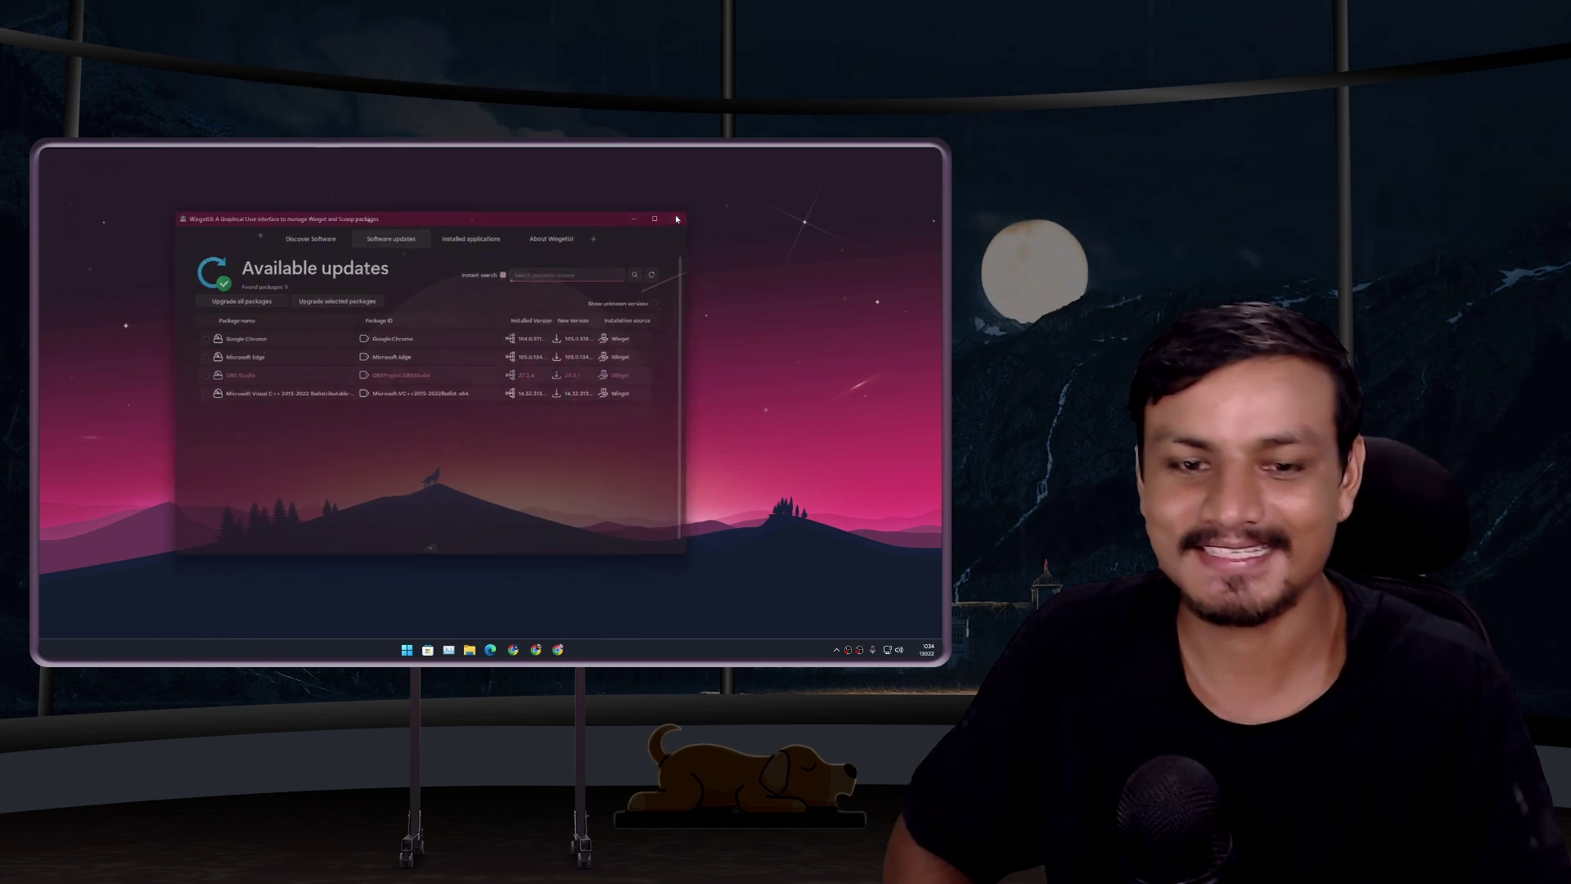